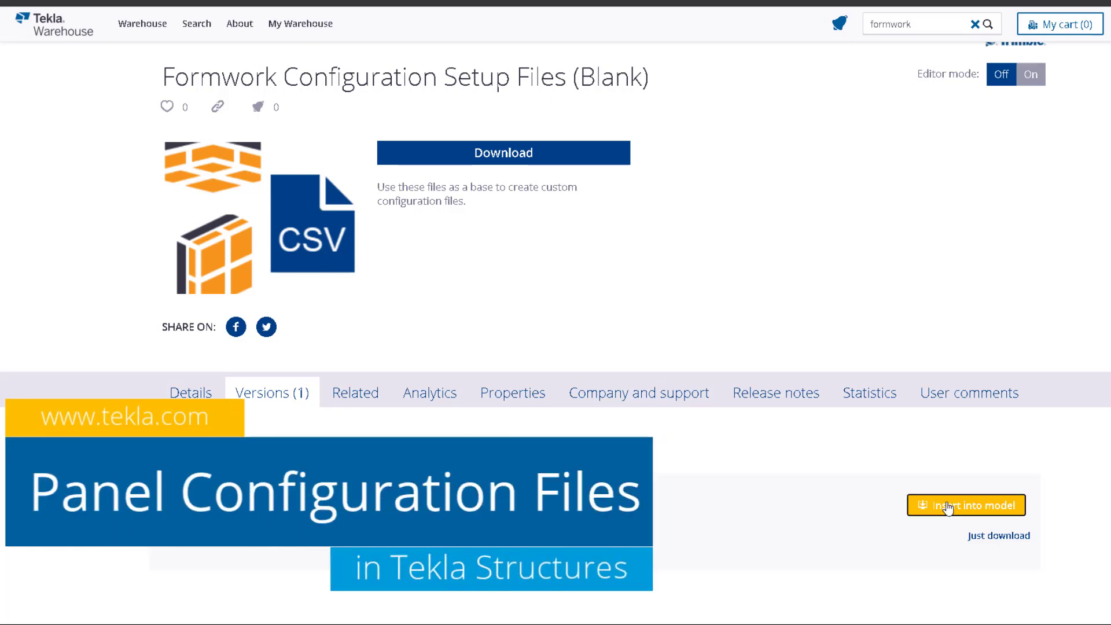
# Install the blank Formwork Configuration Setup Files into the model, then review installed items and locations
pyautogui.click(947, 507)
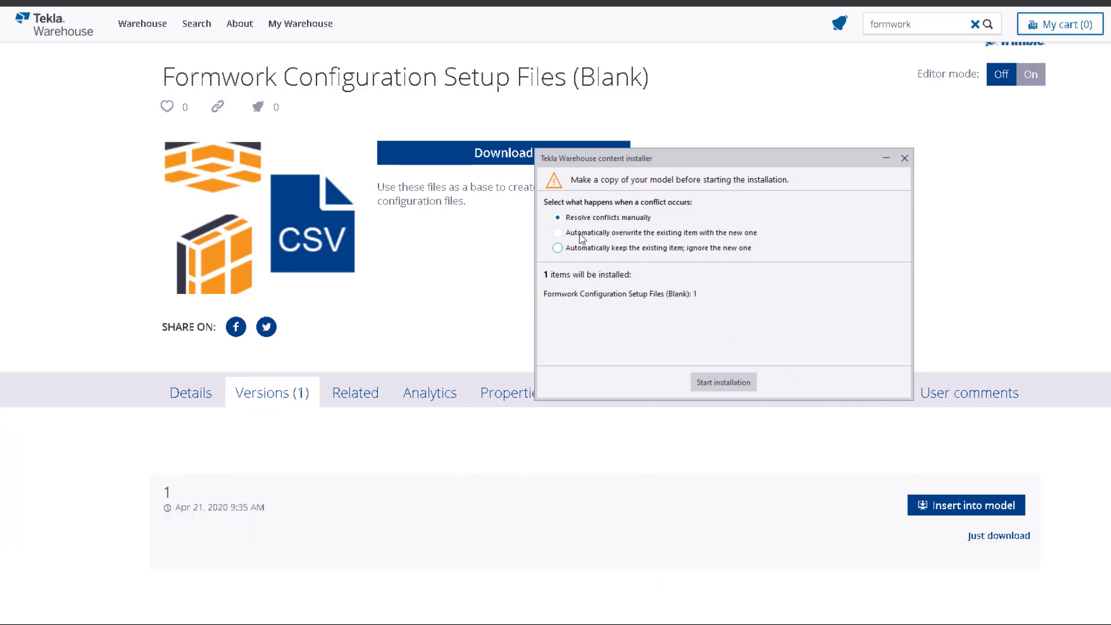
pyautogui.click(717, 383)
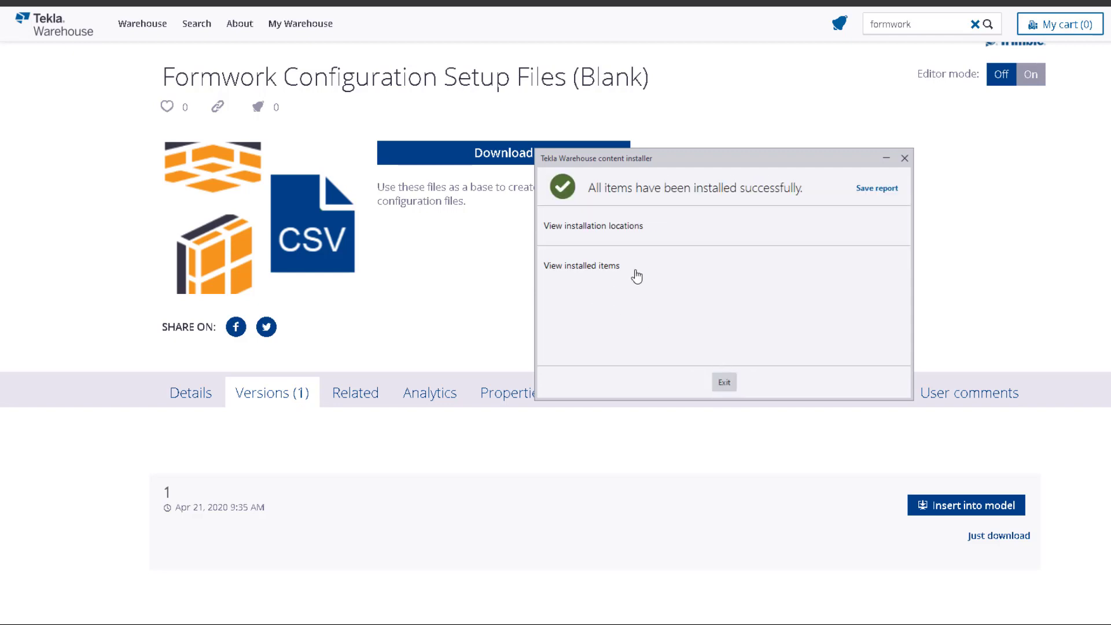
pyautogui.click(635, 273)
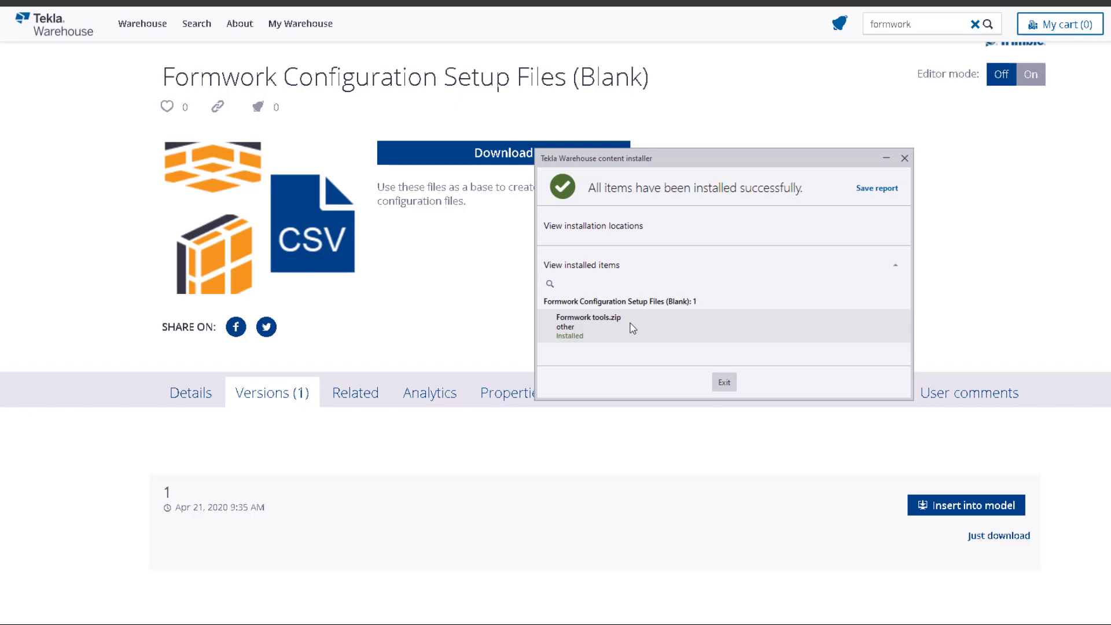
pyautogui.click(701, 227)
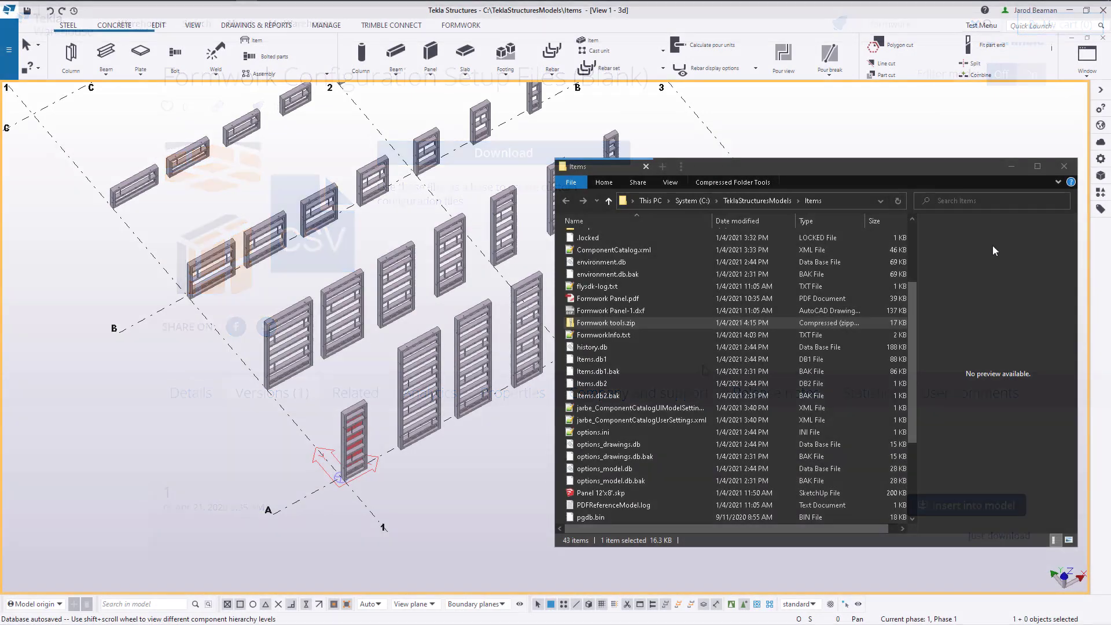
# Extract Formwork tools.zip into a Formwork tools folder
pyautogui.scroll(3, 865, 322)
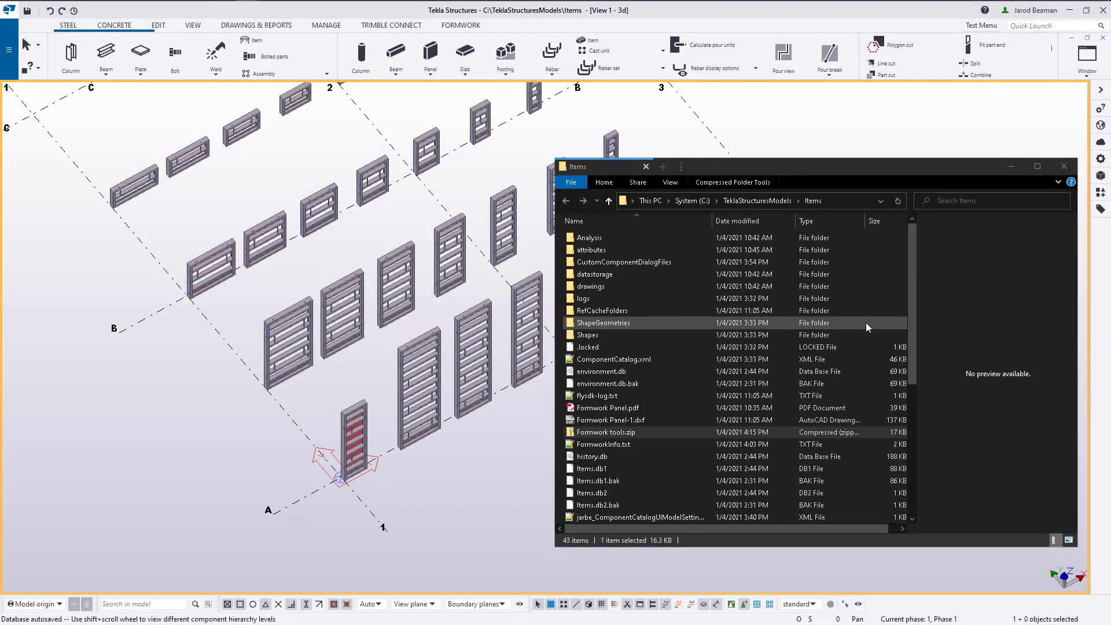
pyautogui.click(616, 431)
pyautogui.rightClick(615, 432)
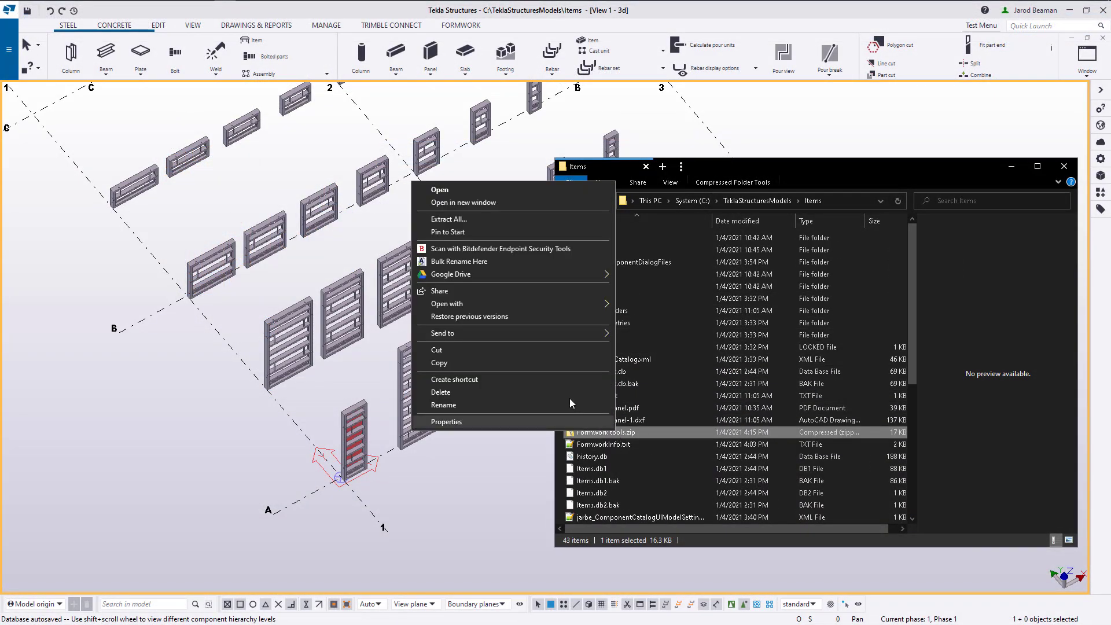
pyautogui.click(543, 218)
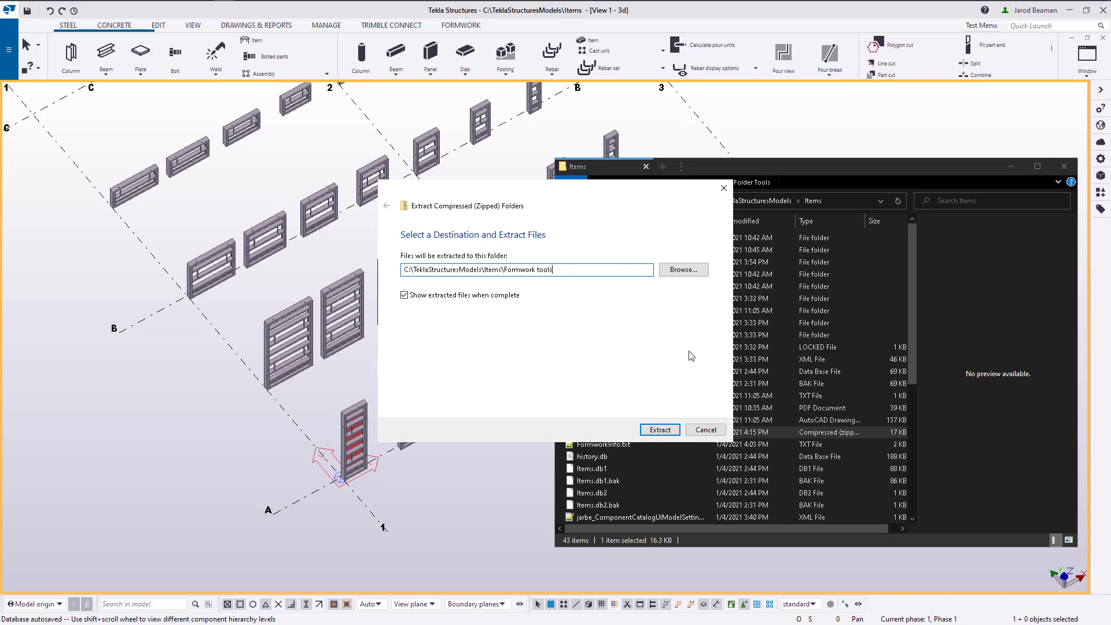
pyautogui.click(661, 429)
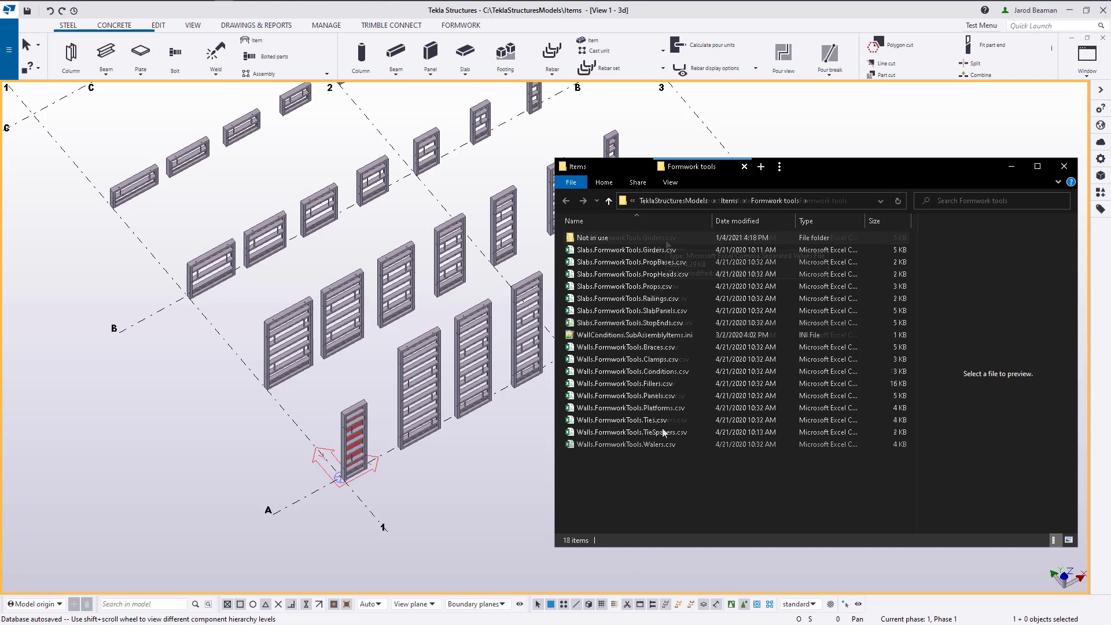
# Move all extracted files except Walls.FormworkTools.Panels.csv into the Not in use folder
pyautogui.moveTo(692, 482); pyautogui.dragTo(608, 253)
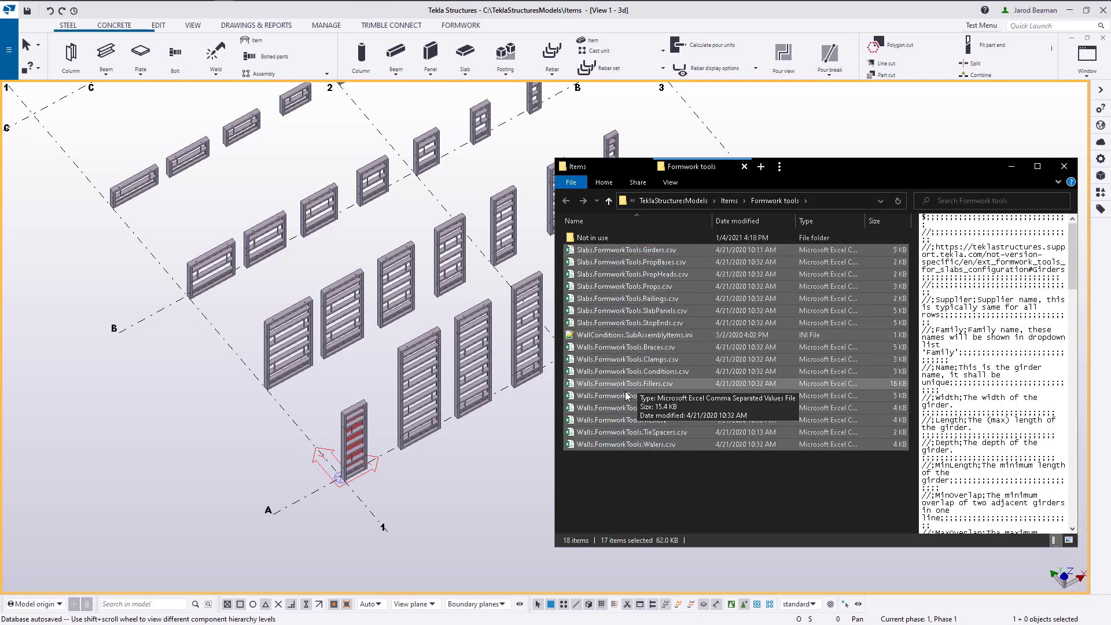
pyautogui.keyDown('ctrl'); pyautogui.click(648, 396); pyautogui.keyUp('ctrl')
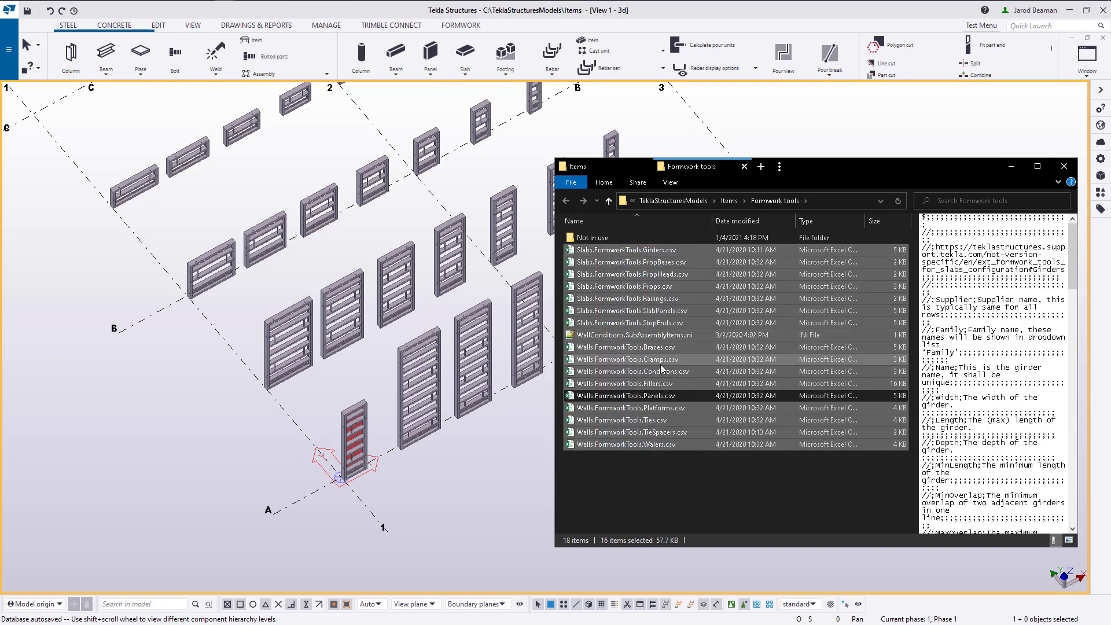
pyautogui.moveTo(661, 364); pyautogui.dragTo(633, 238)
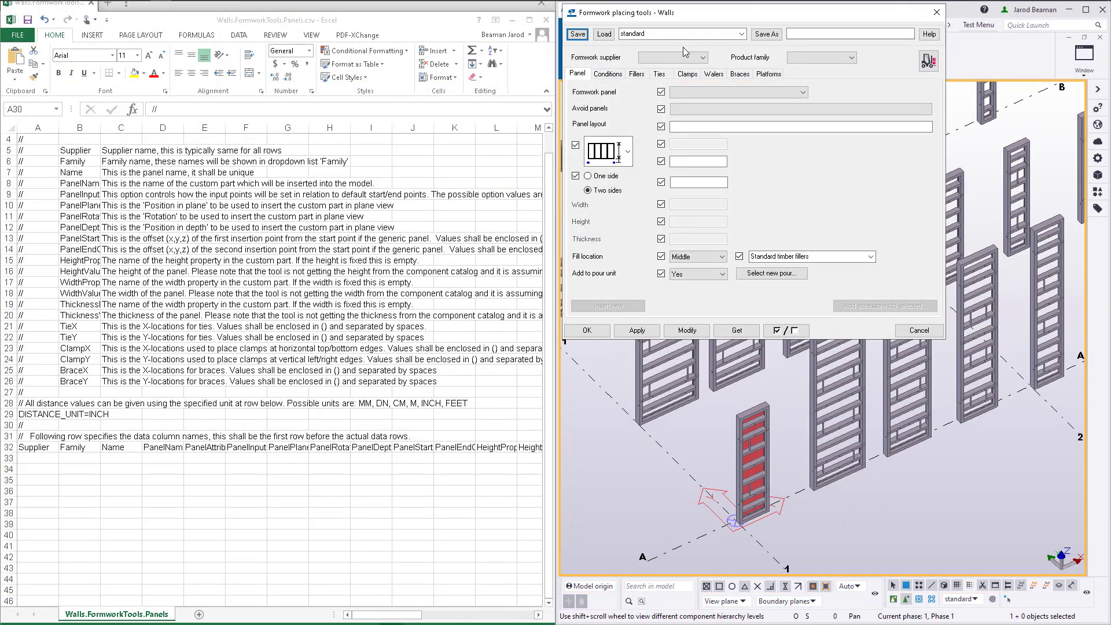
# Enter Supplier MEVA and Family Imperial in cells A33 and B33
pyautogui.click(671, 57)
pyautogui.click(816, 58)
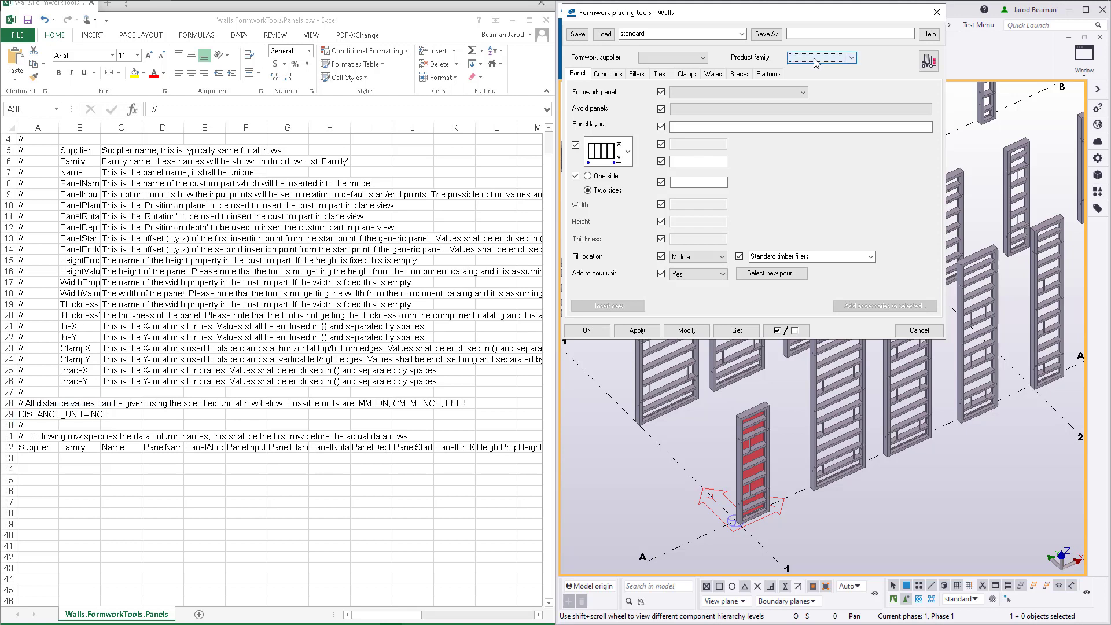
pyautogui.click(38, 458)
pyautogui.write('MEVA')
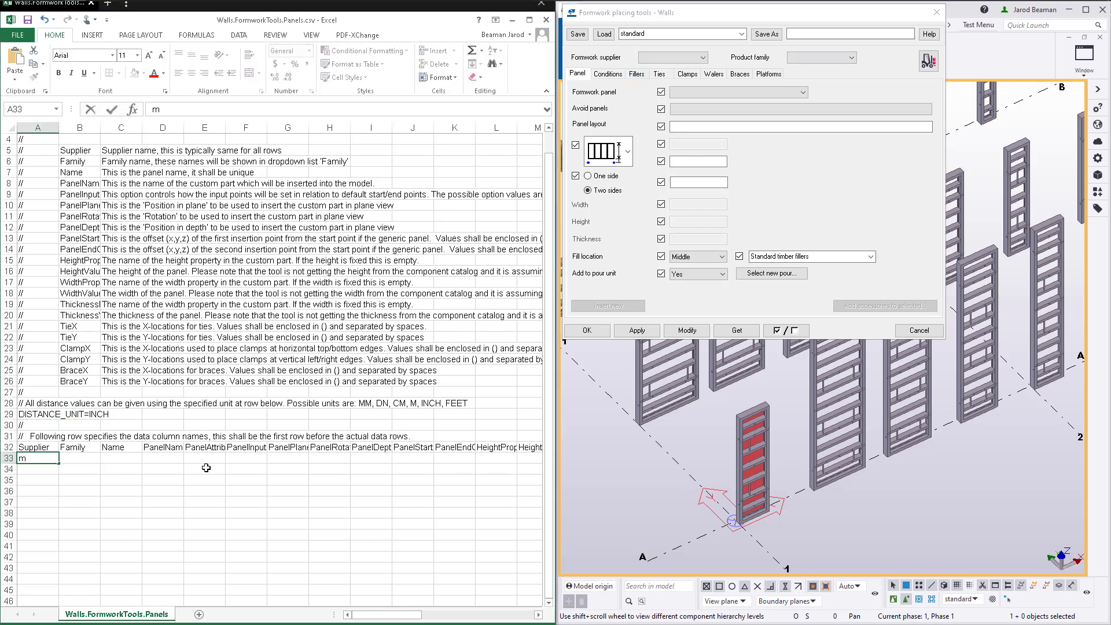
pyautogui.press('Tab')
pyautogui.write('Imperial')
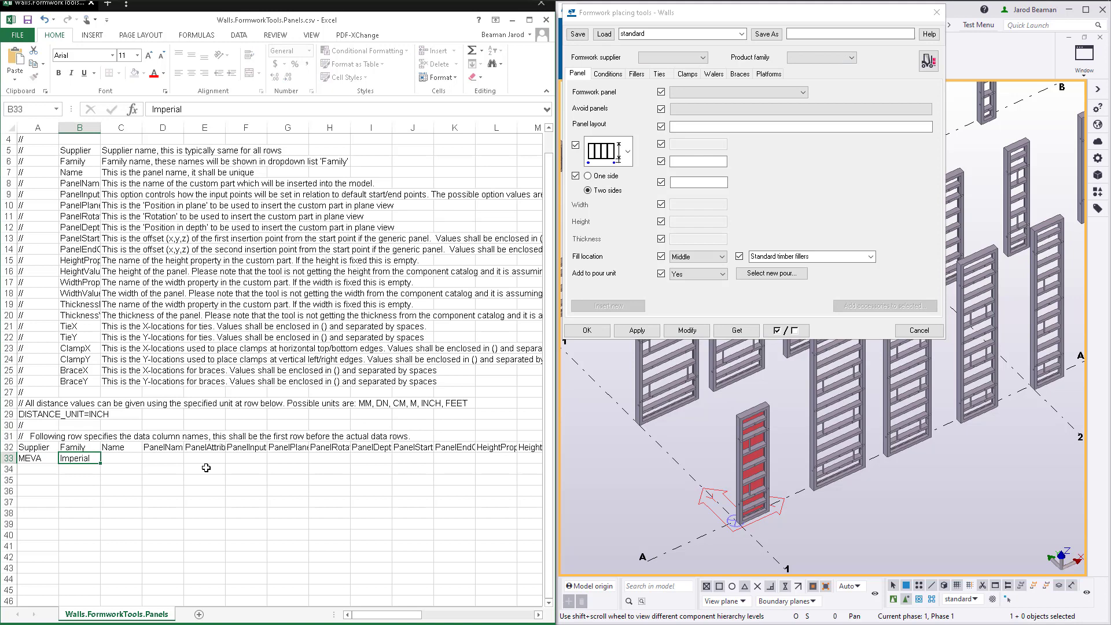
pyautogui.press('Tab')
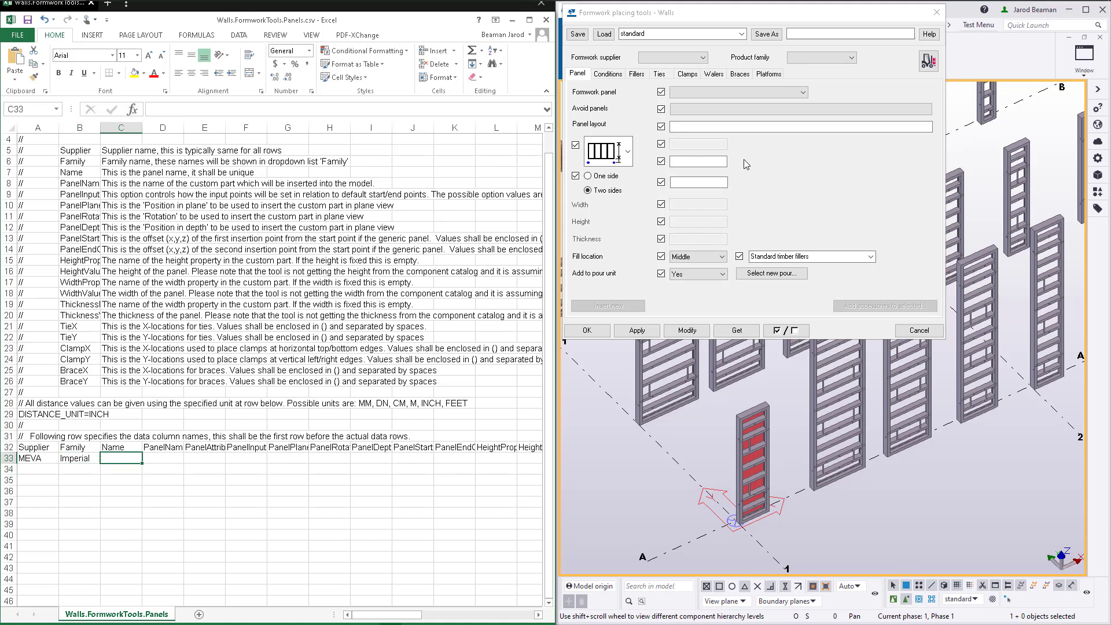
# Enter the panel name 12' x 4' in cell C33
pyautogui.click(763, 93)
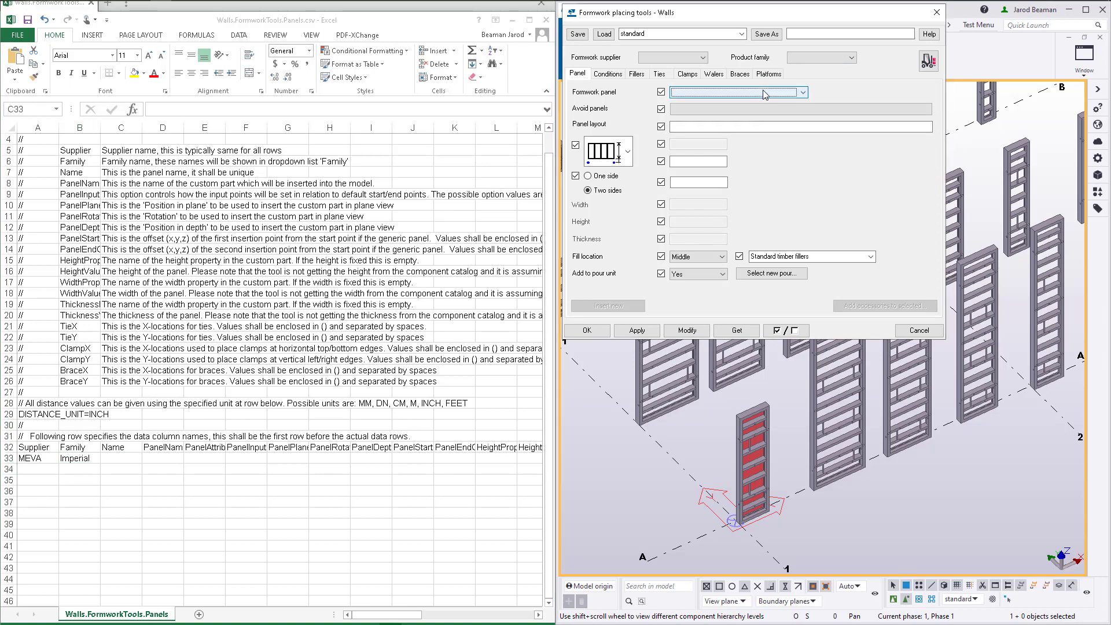
pyautogui.click(156, 455)
pyautogui.scroll(-1, 173, 460)
pyautogui.write("12' x")
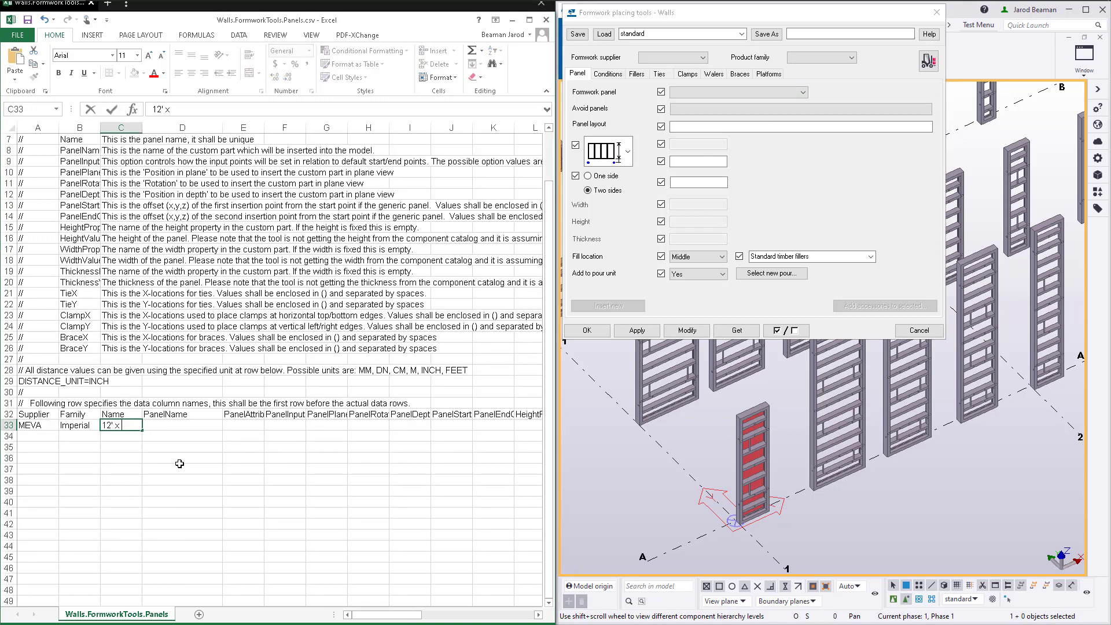
pyautogui.write(" 4'")
pyautogui.press('Tab')
pyautogui.click(655, 329)
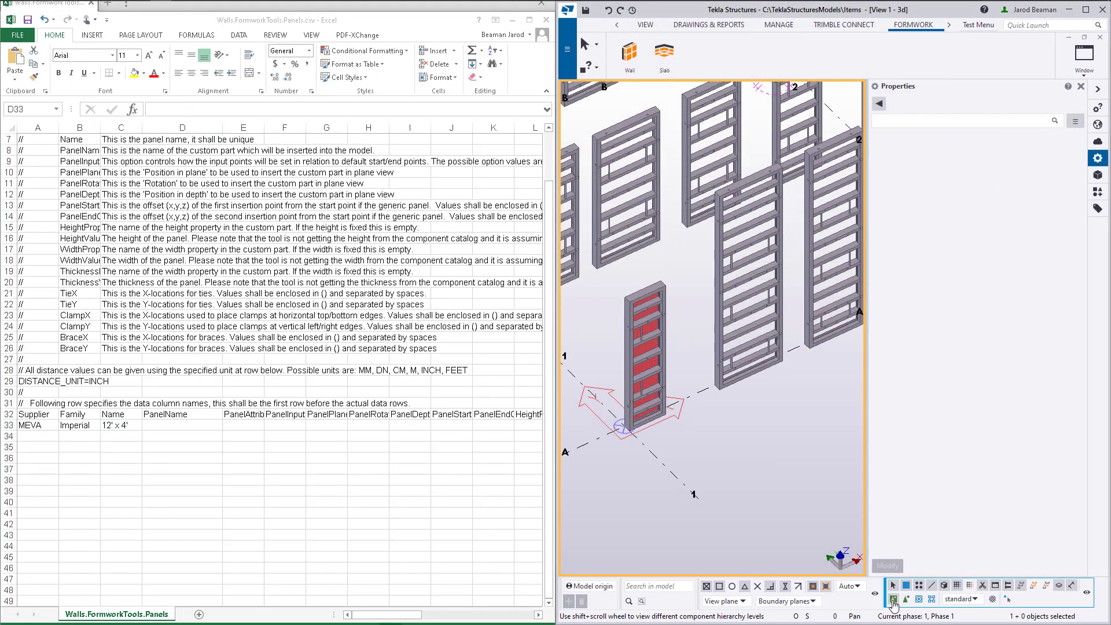
# Copy the Tekla component name Meva Form Panel into D33 and widen column E
pyautogui.click(655, 330)
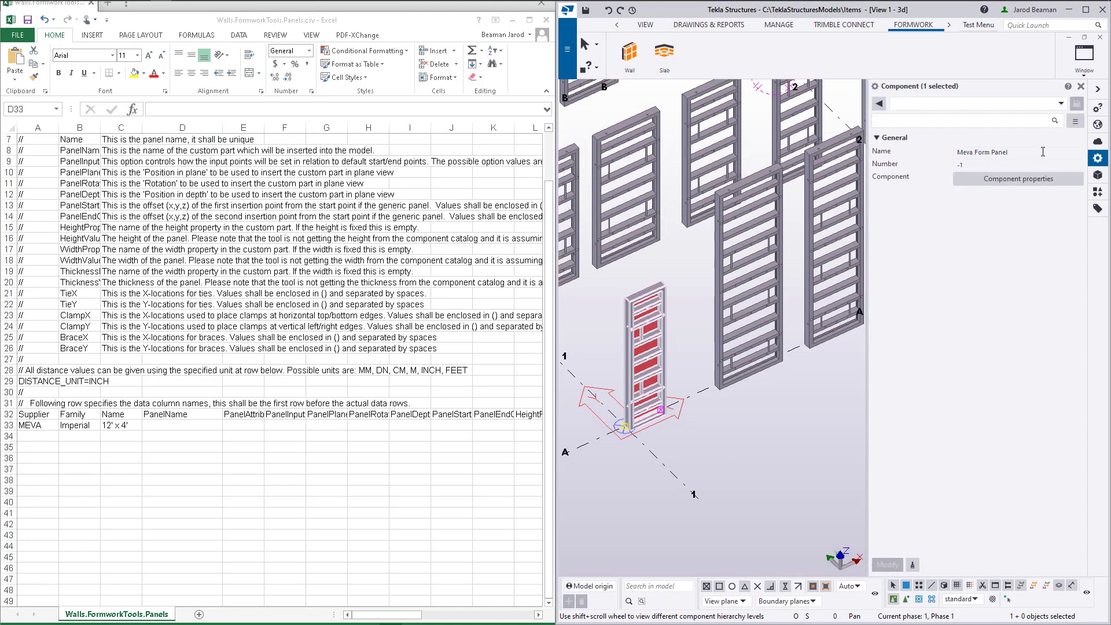
pyautogui.moveTo(1043, 151); pyautogui.dragTo(901, 150)
pyautogui.hotkey('ctrl', 'c')
pyautogui.click(165, 424)
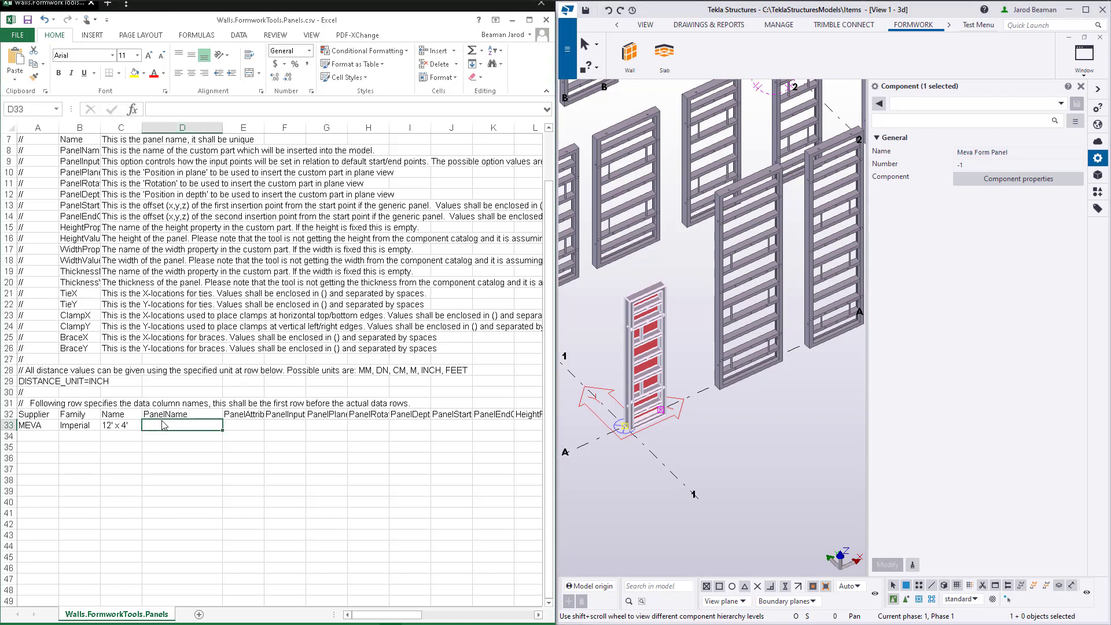
pyautogui.hotkey('ctrl', 'v')
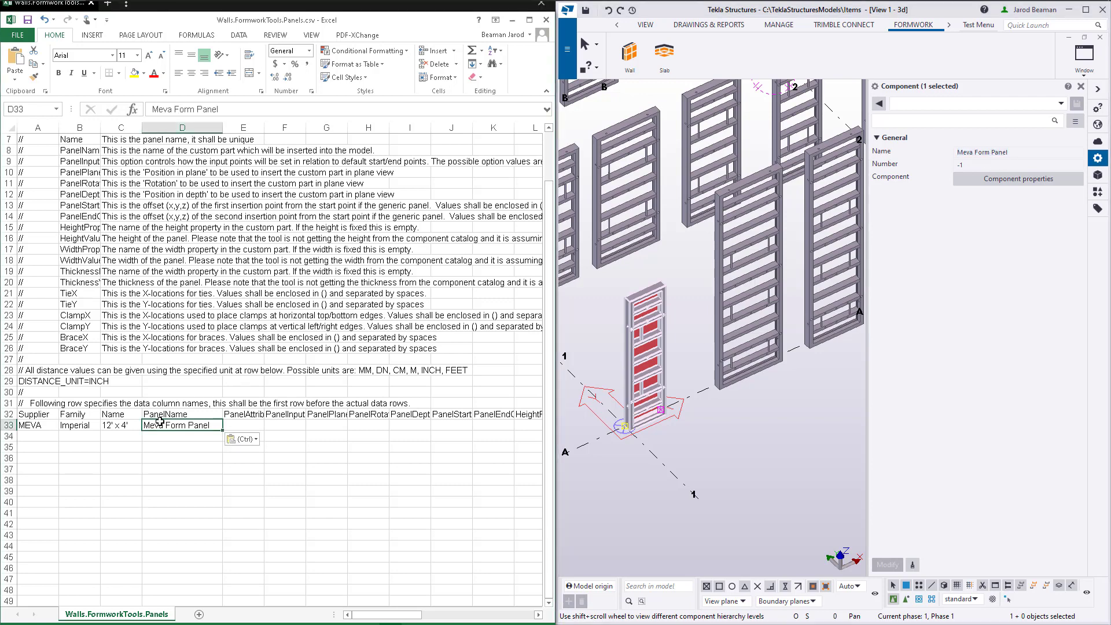
pyautogui.click(241, 426)
pyautogui.moveTo(265, 128); pyautogui.dragTo(303, 135)
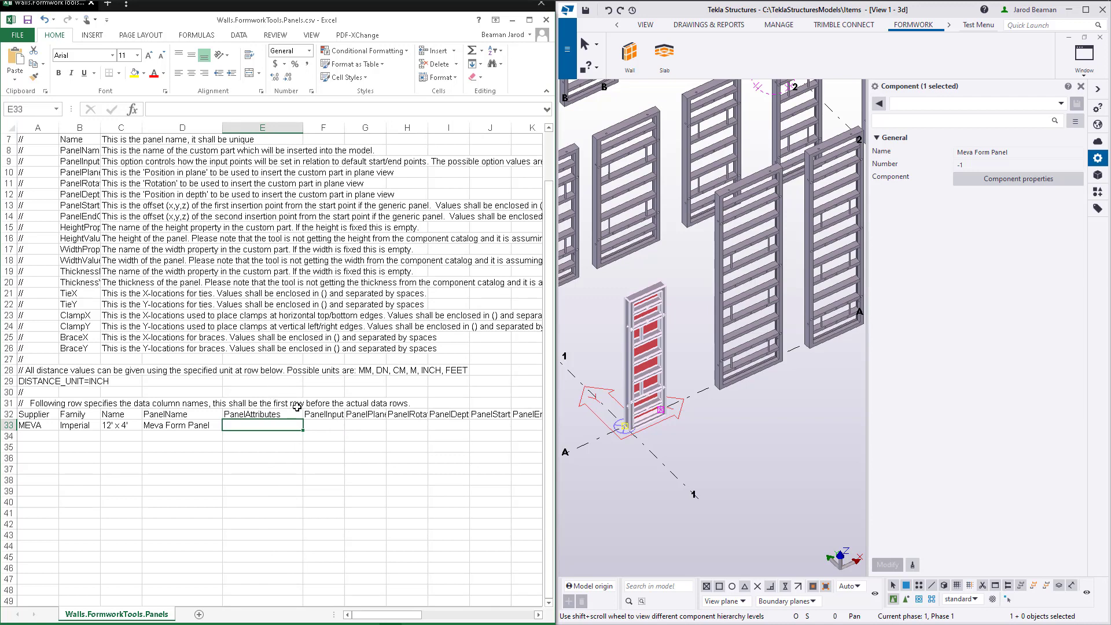
# Save the Meva Form Panel's properties as attribute set 8x2, 2'-0" wide by 8'-0" high
pyautogui.doubleClick(649, 334)
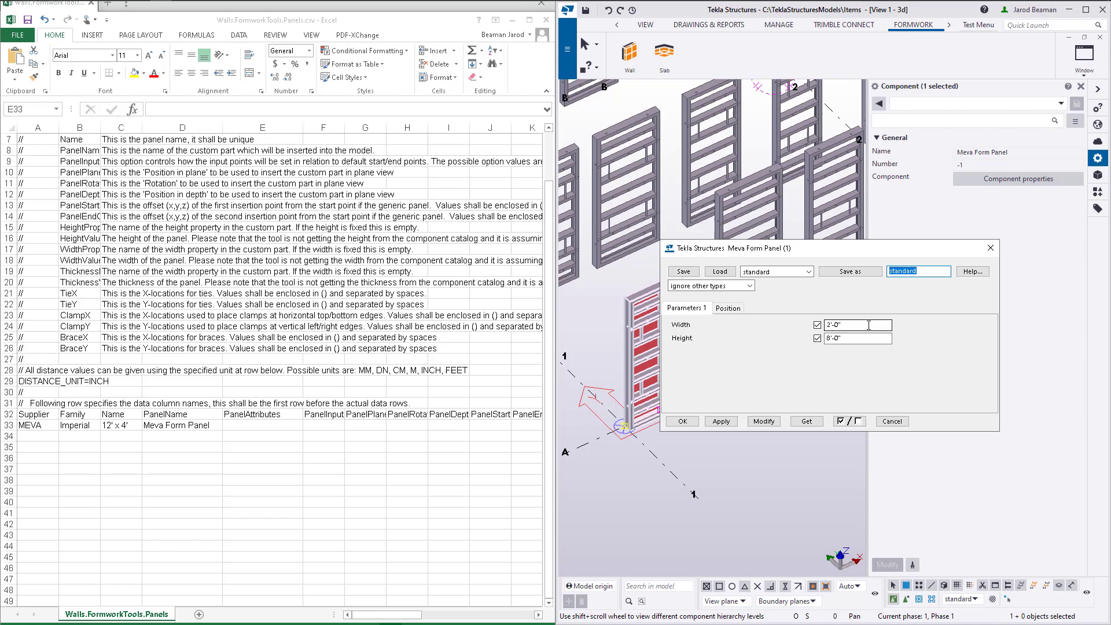
pyautogui.write('8x2')
pyautogui.click(850, 272)
pyautogui.click(808, 271)
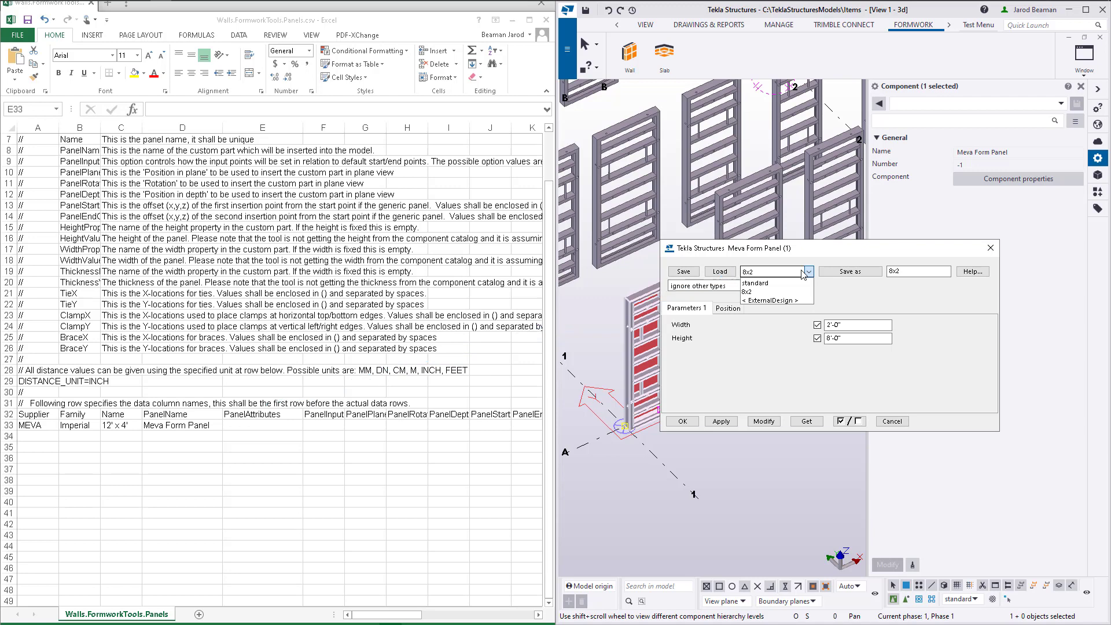
pyautogui.click(323, 425)
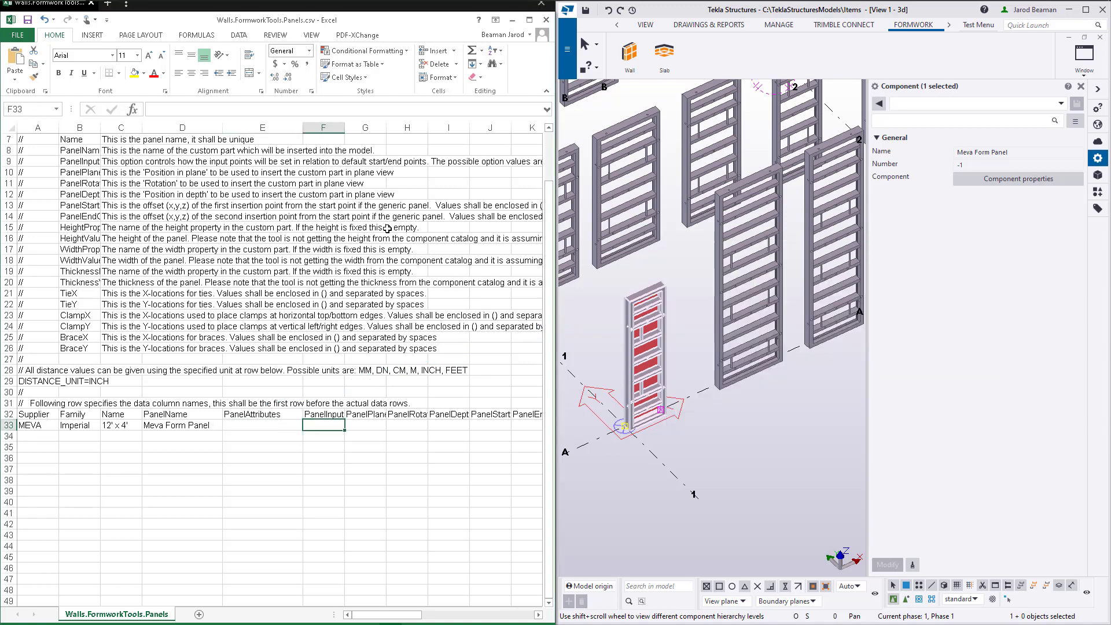
# Widen column F and enter StartEnd as the PanelInputOrder in F33
pyautogui.moveTo(399, 127); pyautogui.dragTo(368, 132)
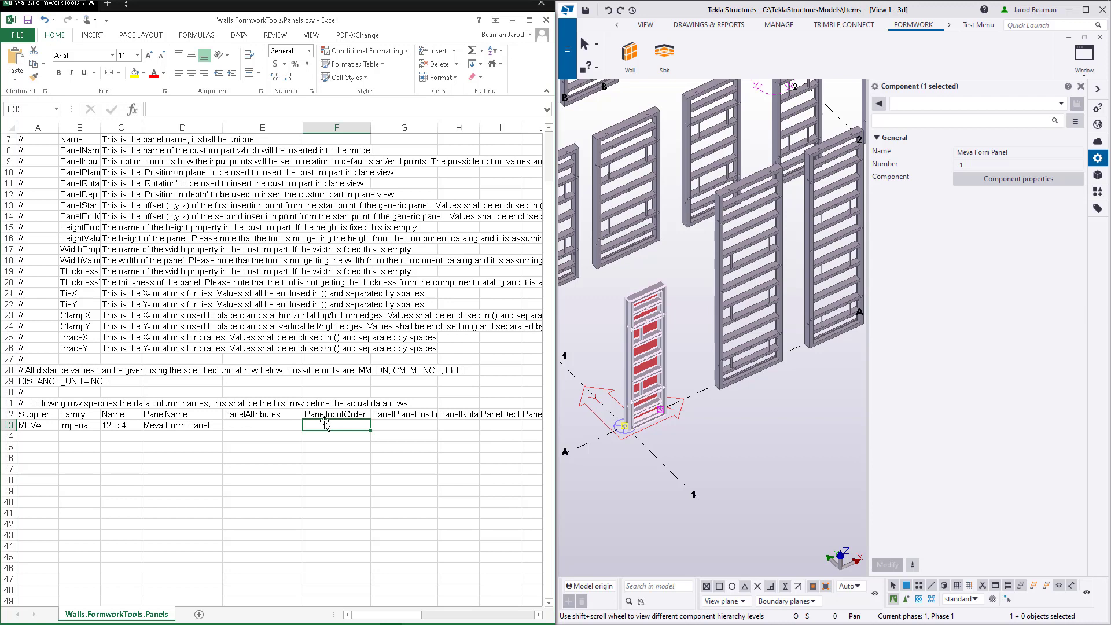
pyautogui.scroll(5, 667, 439)
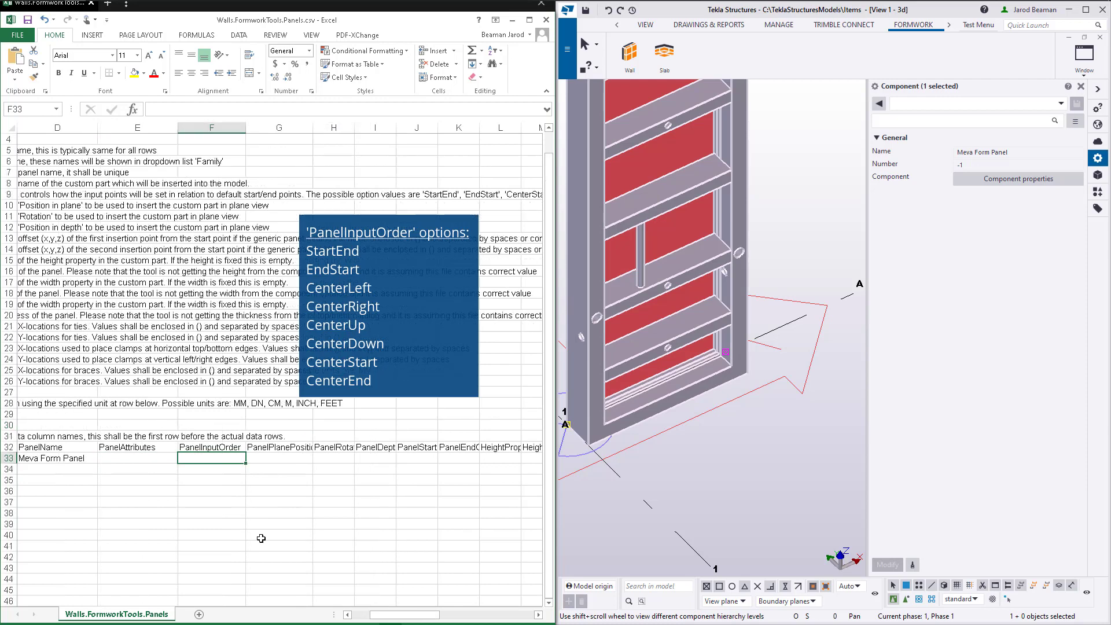
pyautogui.write('Star')
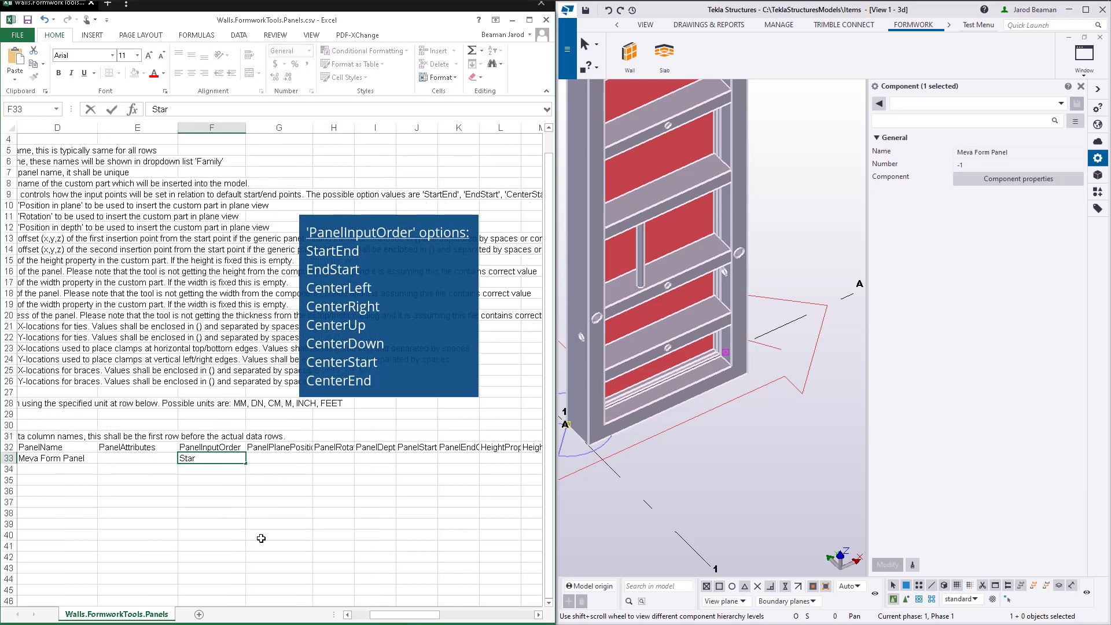
pyautogui.write('tEnd')
pyautogui.press('Return')
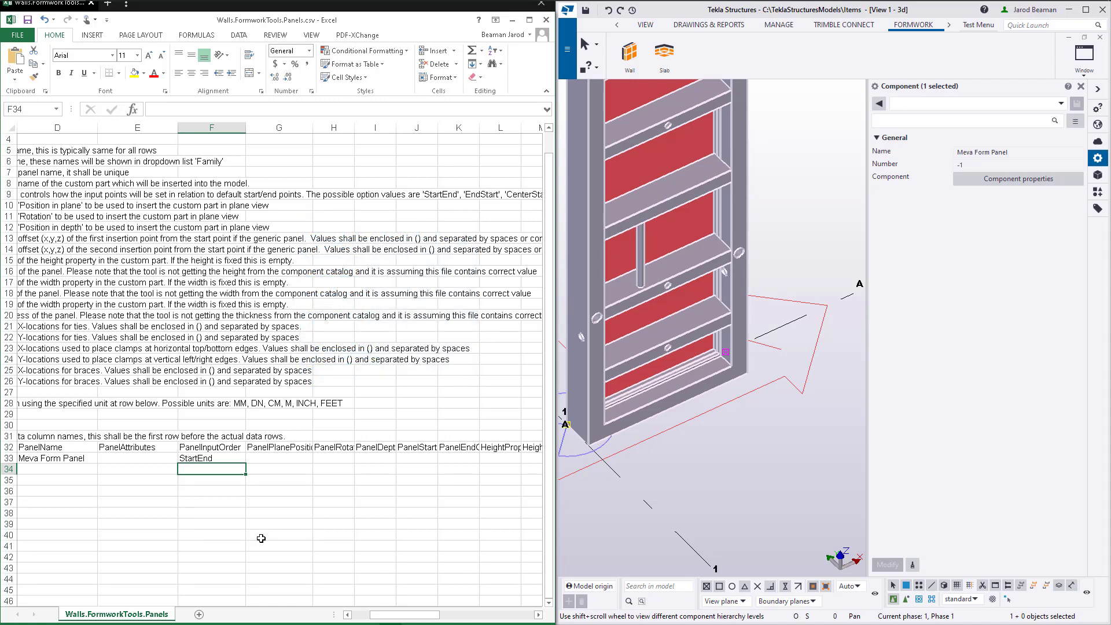
# Check the placed panel's Position settings and on-plane position options in Tekla
pyautogui.click(299, 445)
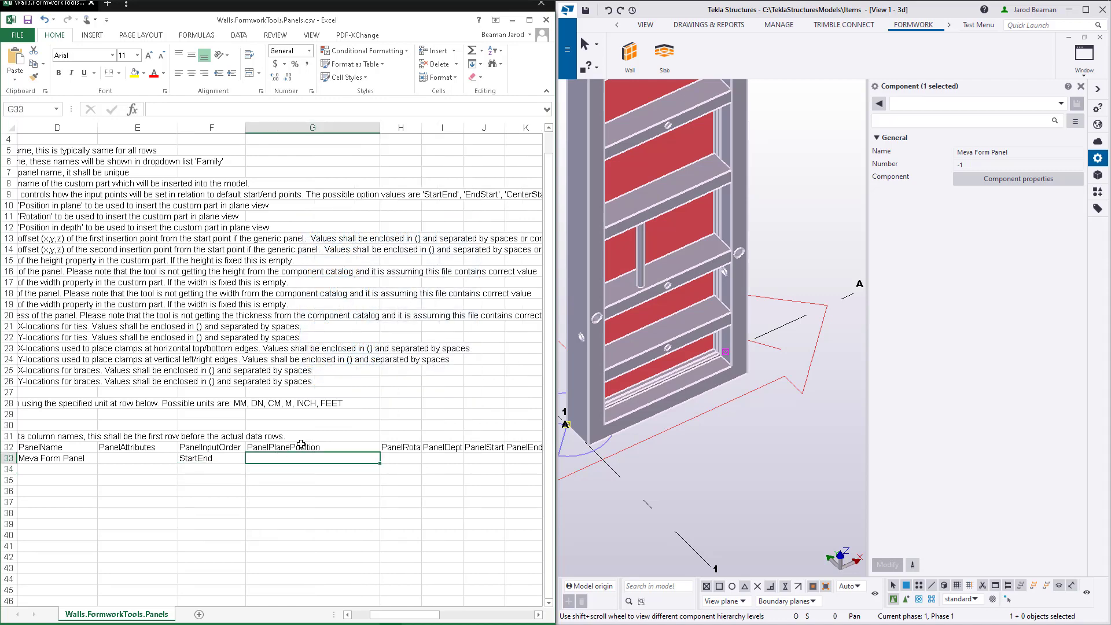
pyautogui.doubleClick(696, 259)
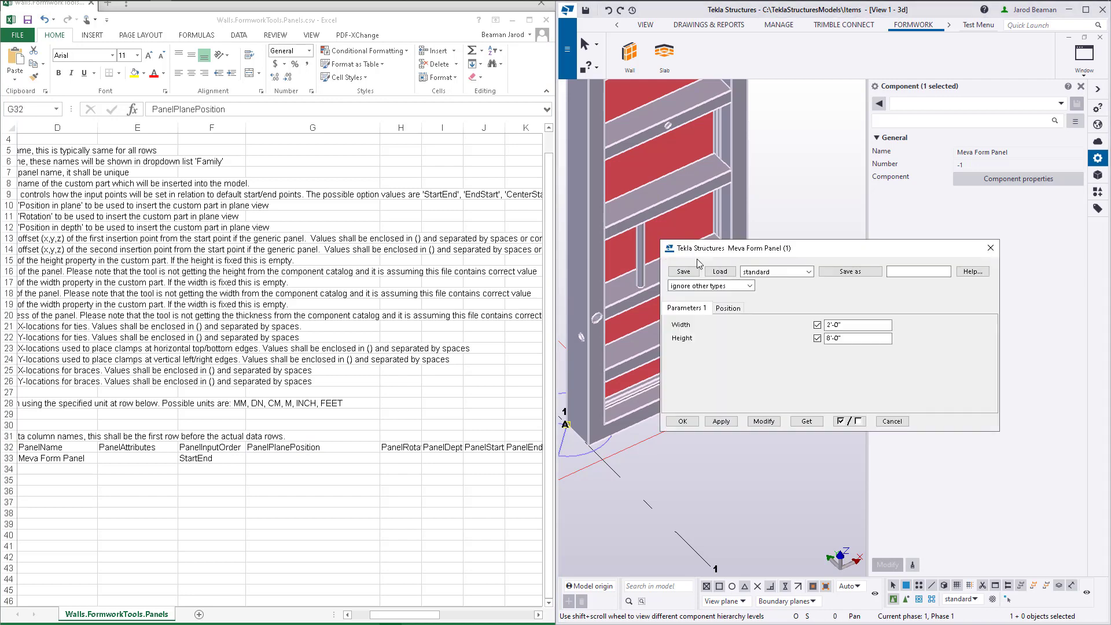
pyautogui.click(729, 308)
pyautogui.click(781, 325)
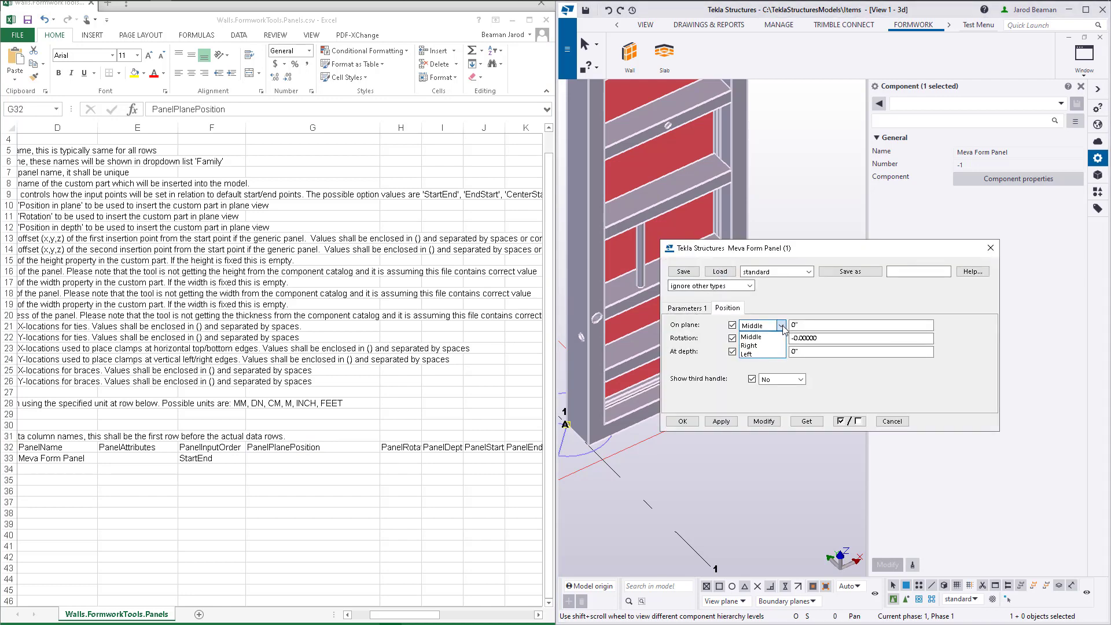
# Enter plane position MIDDLE, rotation TOP and depth MIDDLE in G33:I33, fitting the columns
pyautogui.click(313, 457)
pyautogui.write('MIDDLE')
pyautogui.press('Tab')
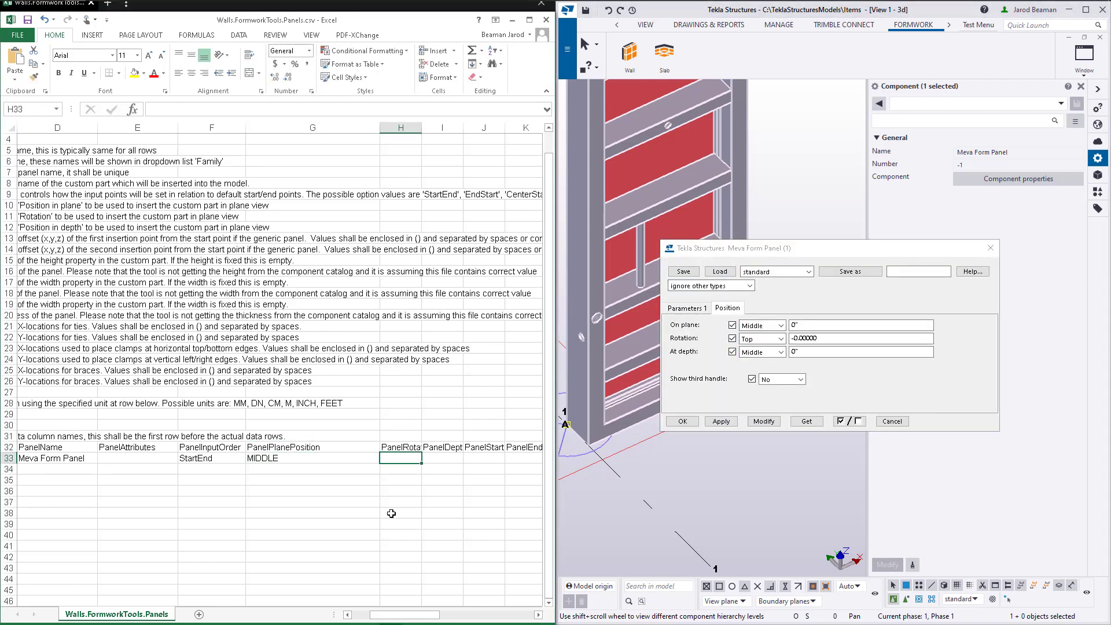
pyautogui.doubleClick(424, 128)
pyautogui.doubleClick(380, 128)
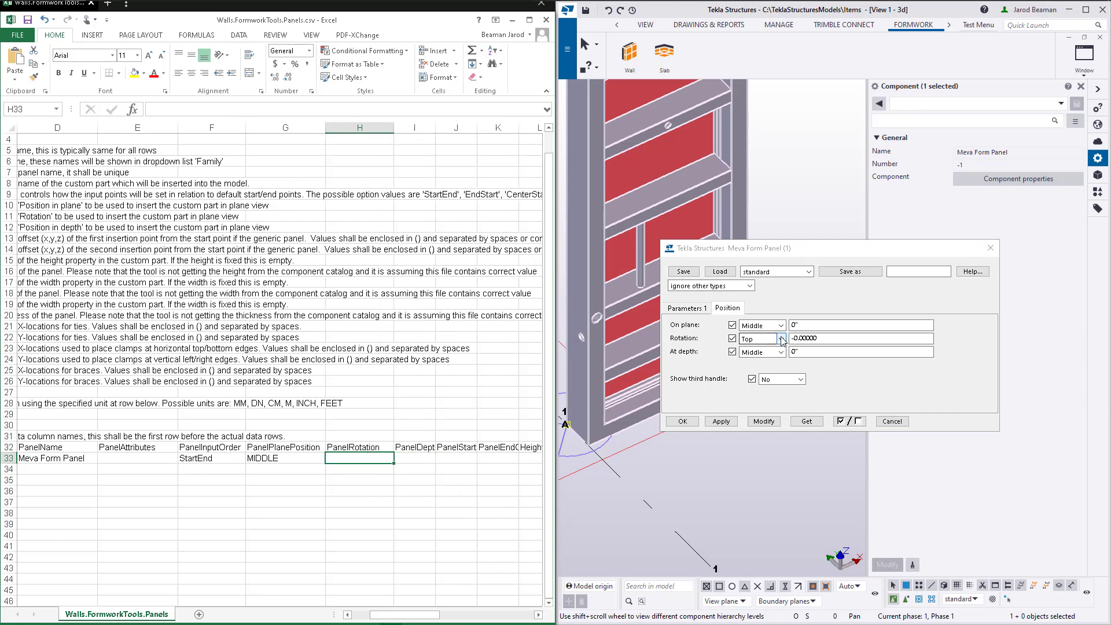
pyautogui.write('TOP')
pyautogui.press('Tab')
pyautogui.write('MIDDLE')
# Set both PanelStartOffset and PanelEndOffset to (0, 0, 0)
pyautogui.click(530, 447)
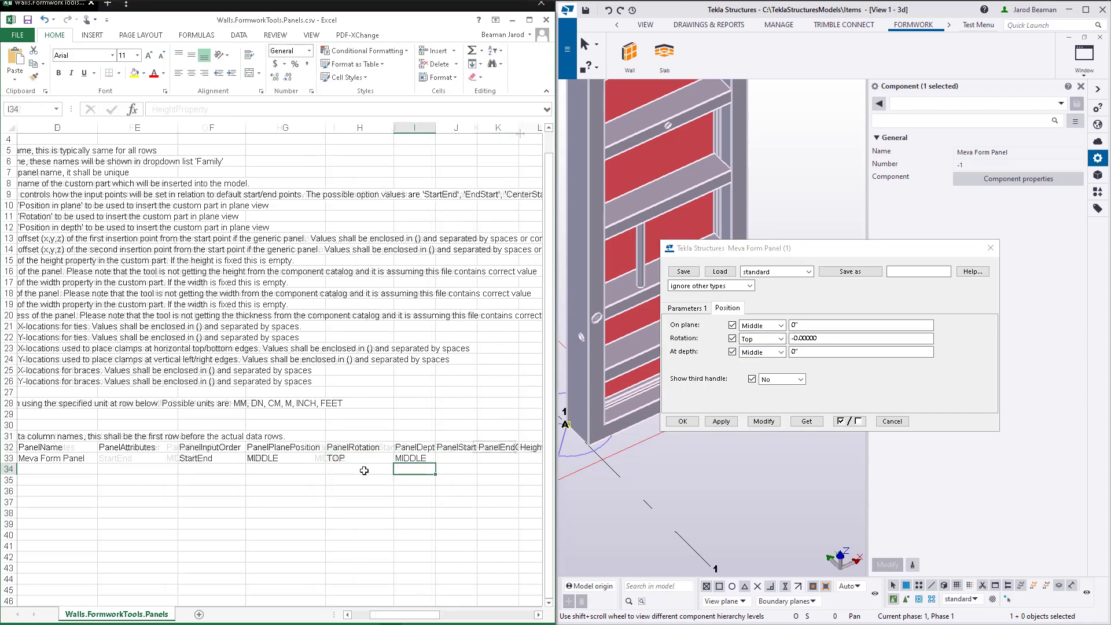
pyautogui.click(389, 458)
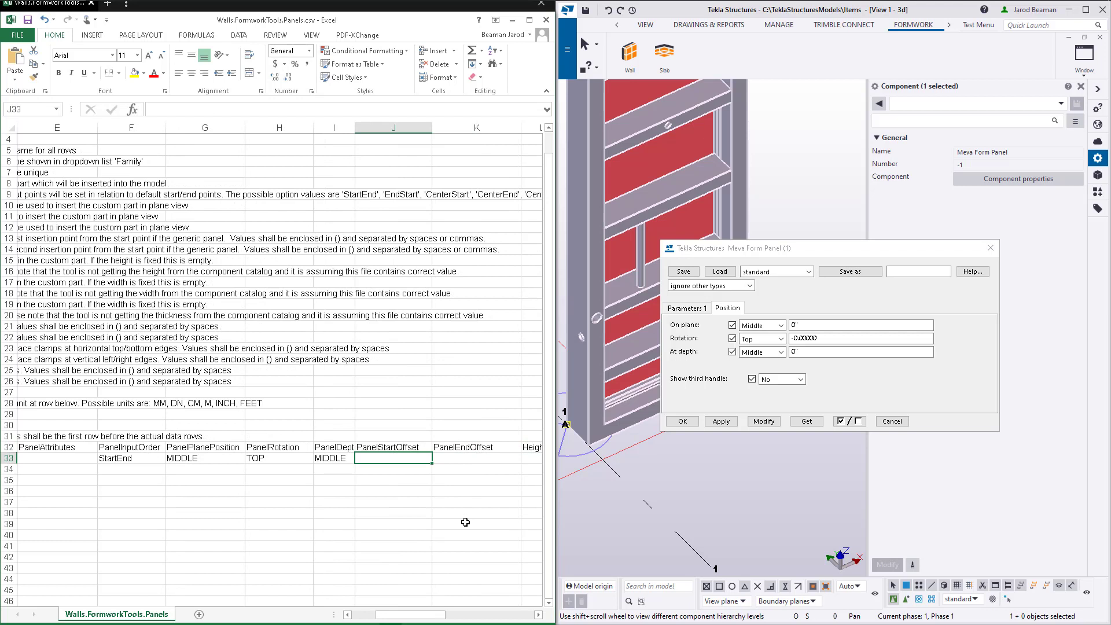
pyautogui.write('(0, 0, 0')
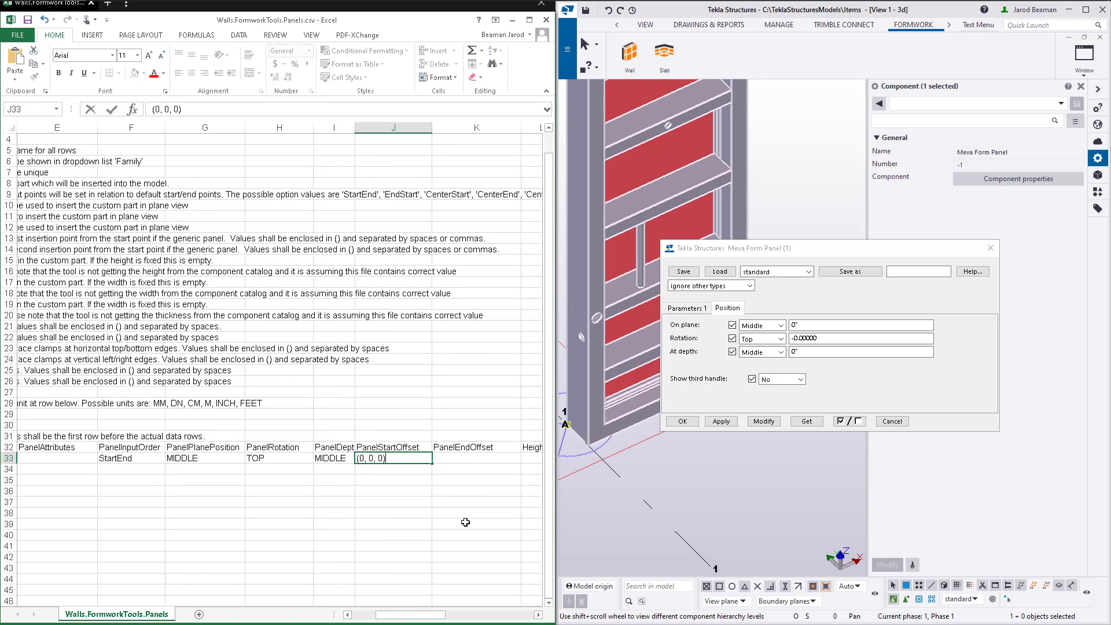
pyautogui.press('Return')
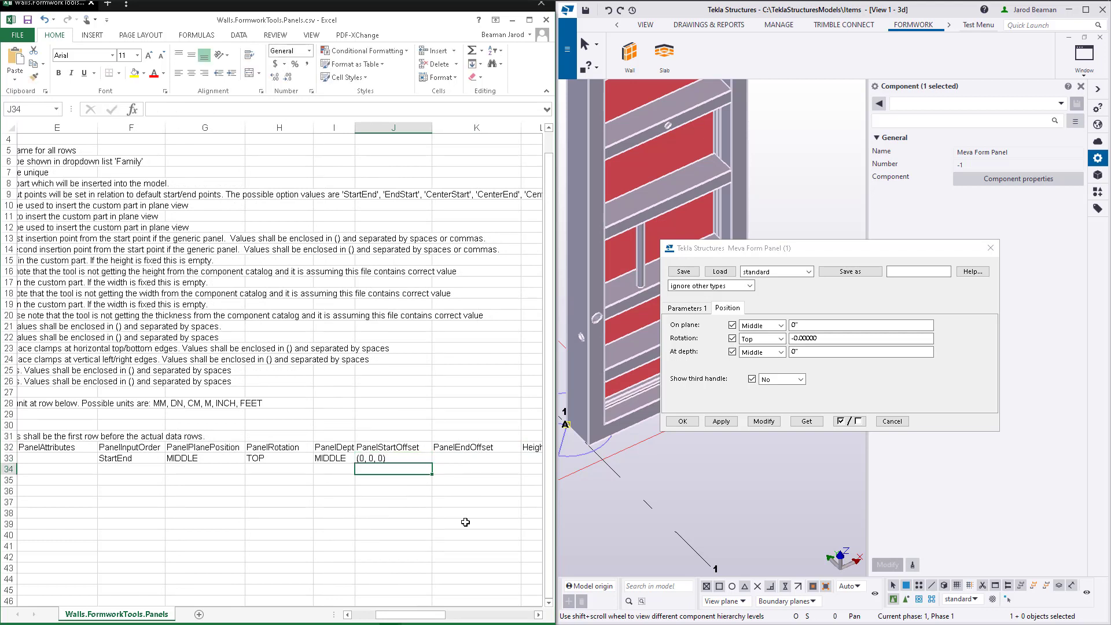
pyautogui.press('Up')
pyautogui.hotkey('ctrl', 'c')
pyautogui.press('Right')
pyautogui.hotkey('ctrl', 'v')
pyautogui.click(534, 436)
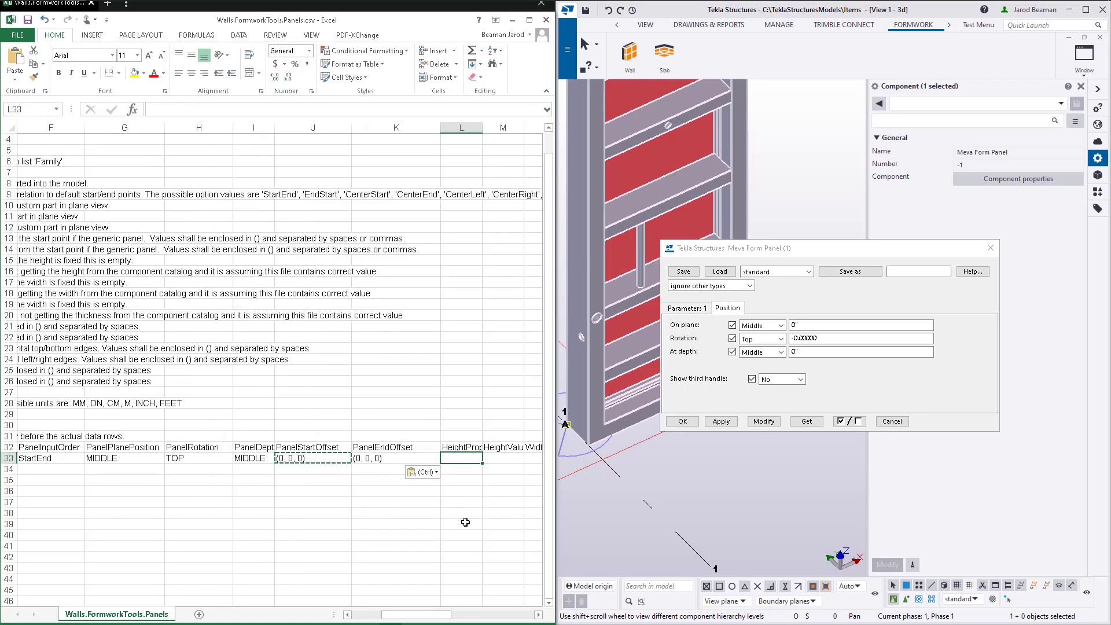
# Open the panel's custom component editor and its variables list beside the spreadsheet
pyautogui.click(991, 247)
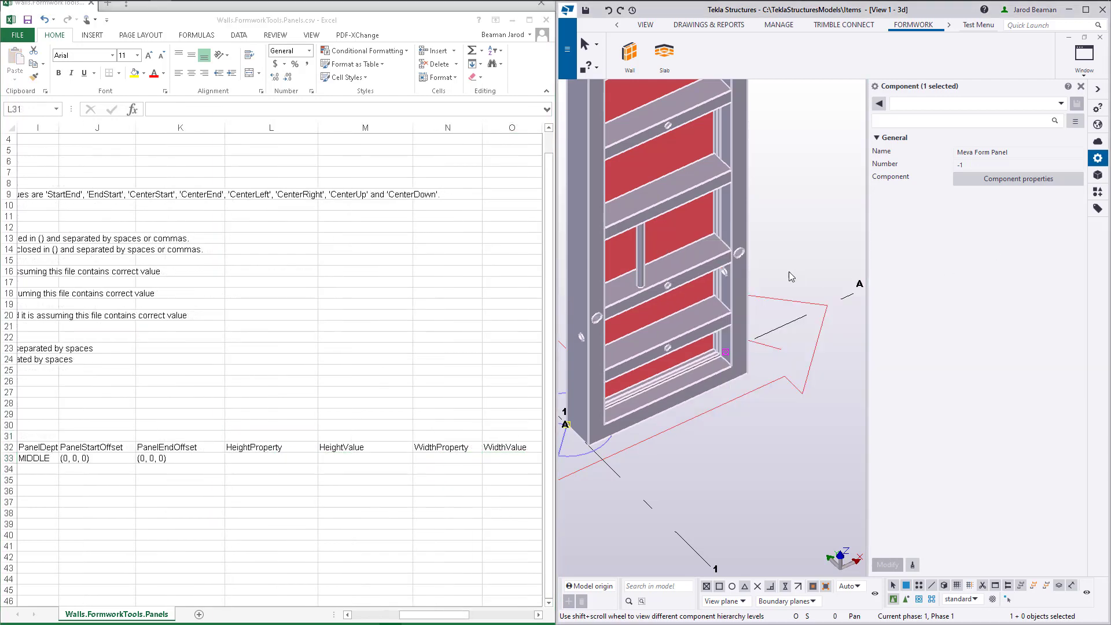
pyautogui.rightClick(681, 273)
pyautogui.click(680, 267)
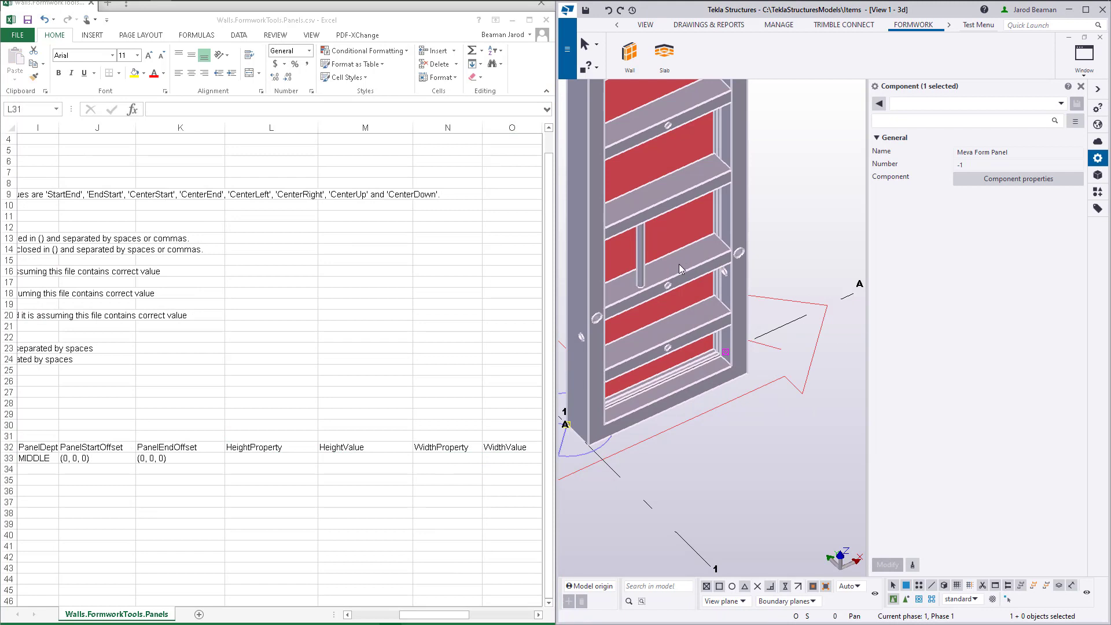
pyautogui.rightClick(679, 264)
pyautogui.click(736, 480)
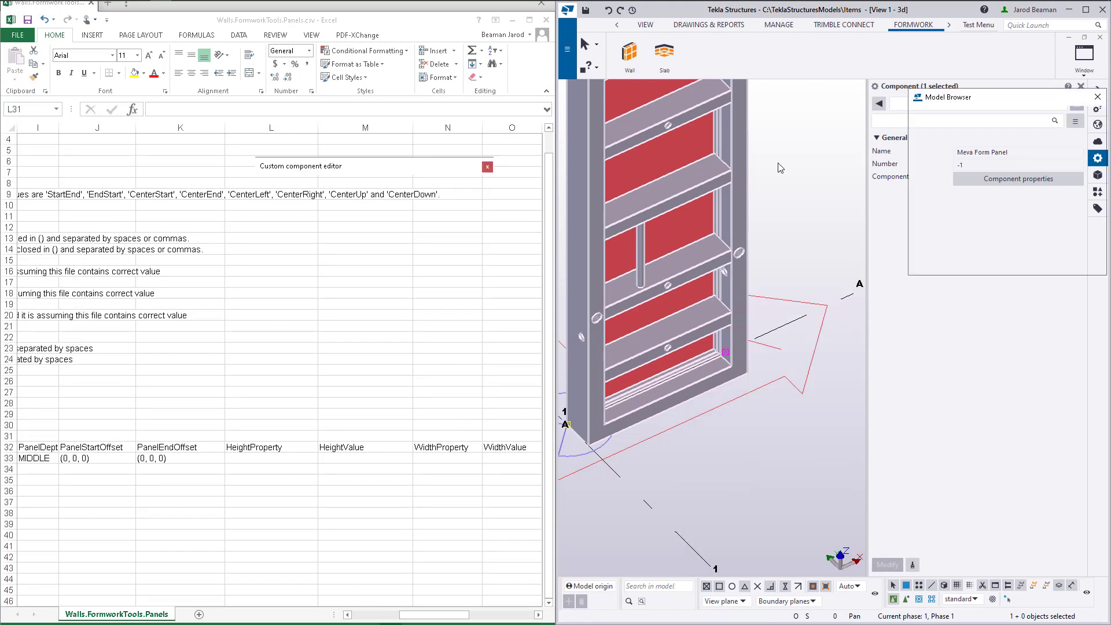
pyautogui.moveTo(416, 170); pyautogui.dragTo(729, 137)
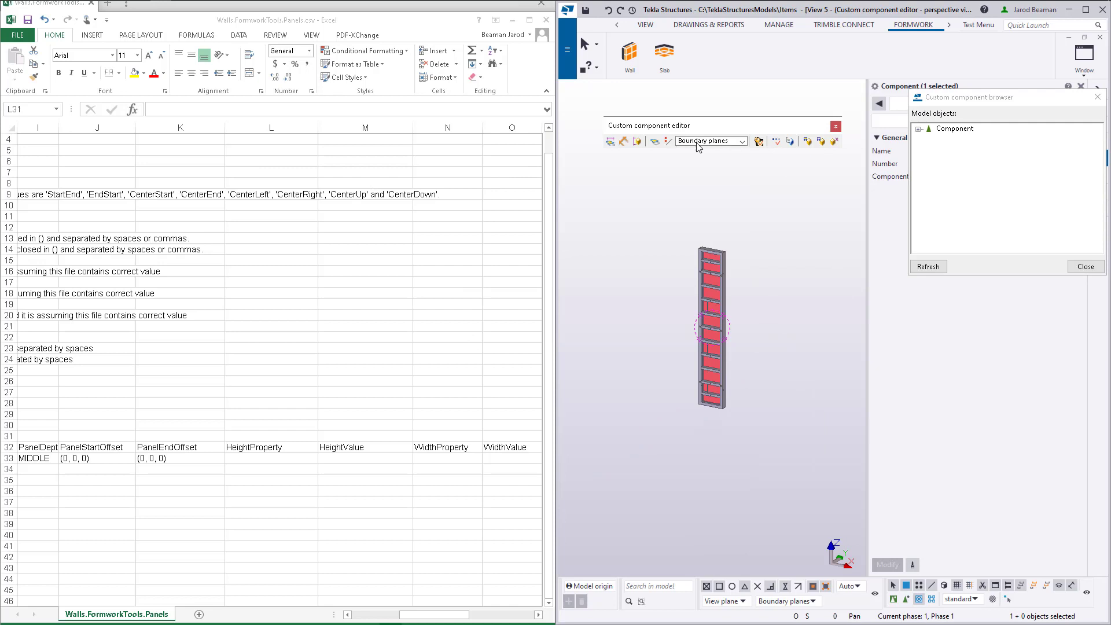
pyautogui.click(776, 141)
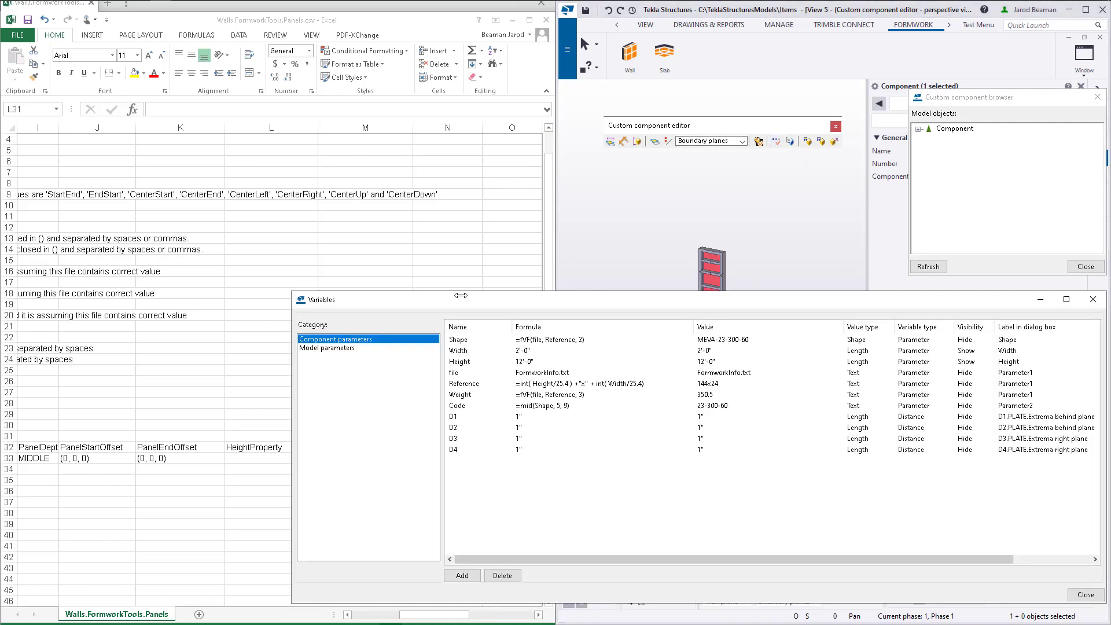
pyautogui.moveTo(461, 296); pyautogui.dragTo(774, 280)
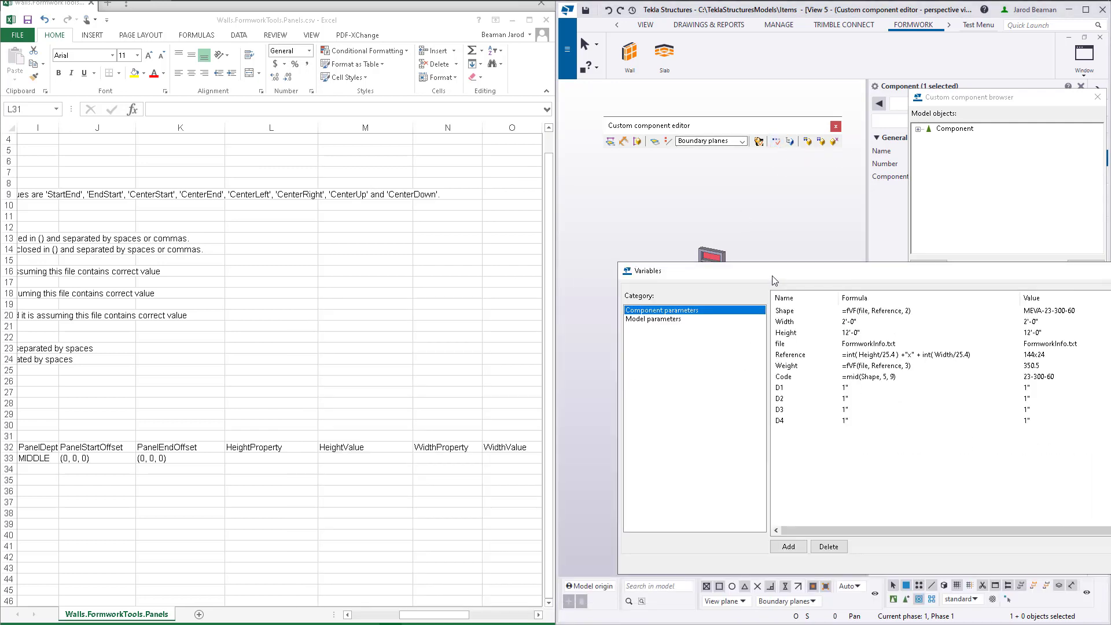
# Set HeightProperty to Height and HeightValue to 144 in row 33
pyautogui.click(789, 332)
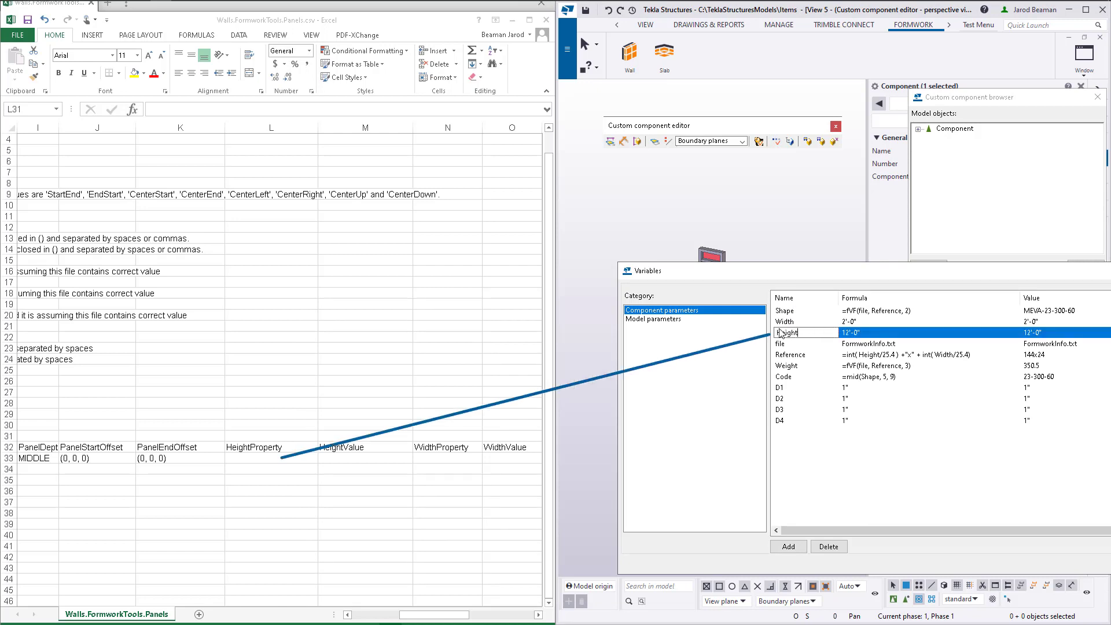
pyautogui.click(269, 460)
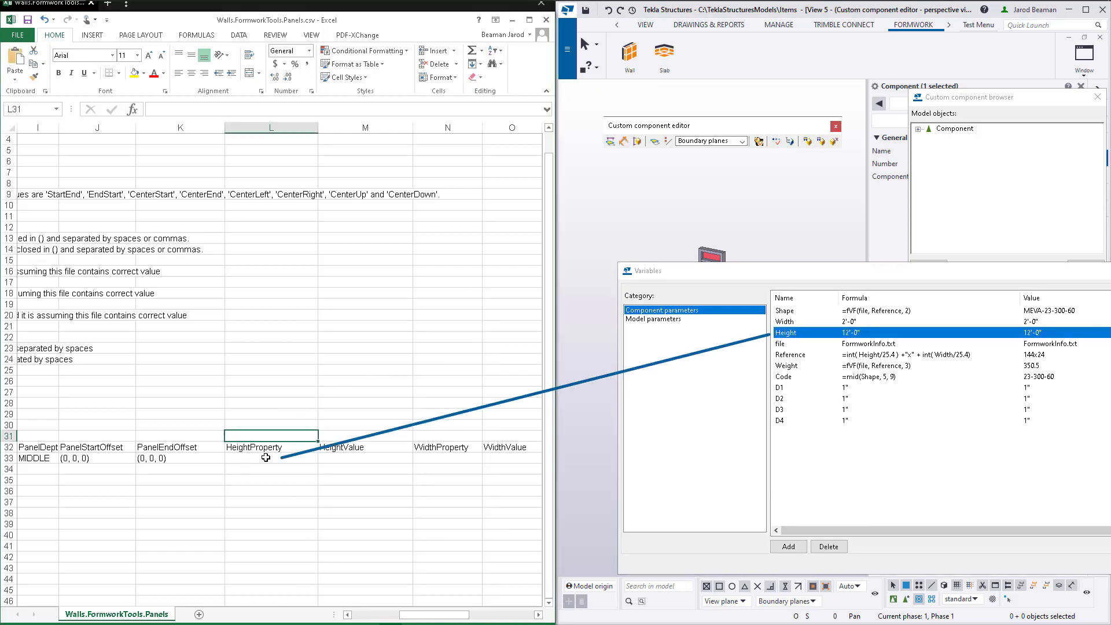
pyautogui.hotkey('ctrl', 'v')
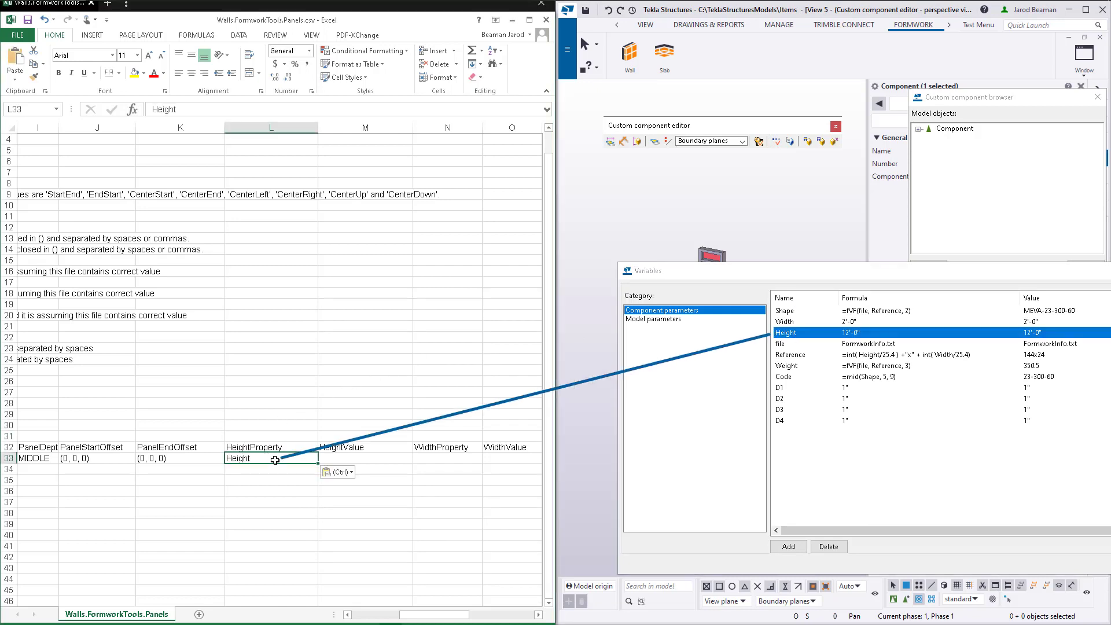
pyautogui.click(352, 458)
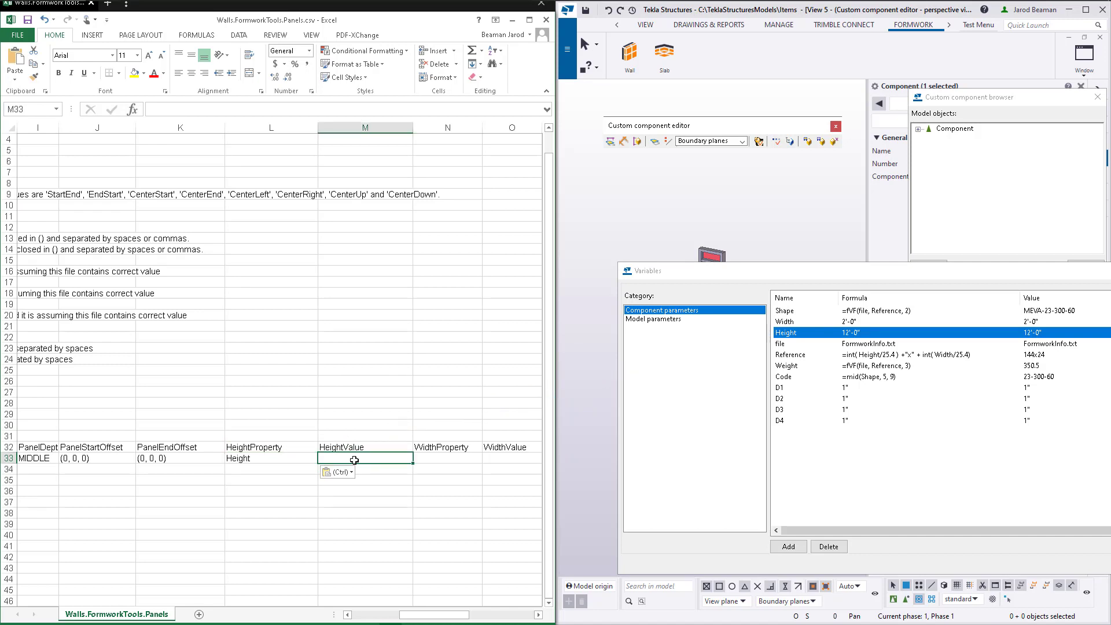
pyautogui.write('144')
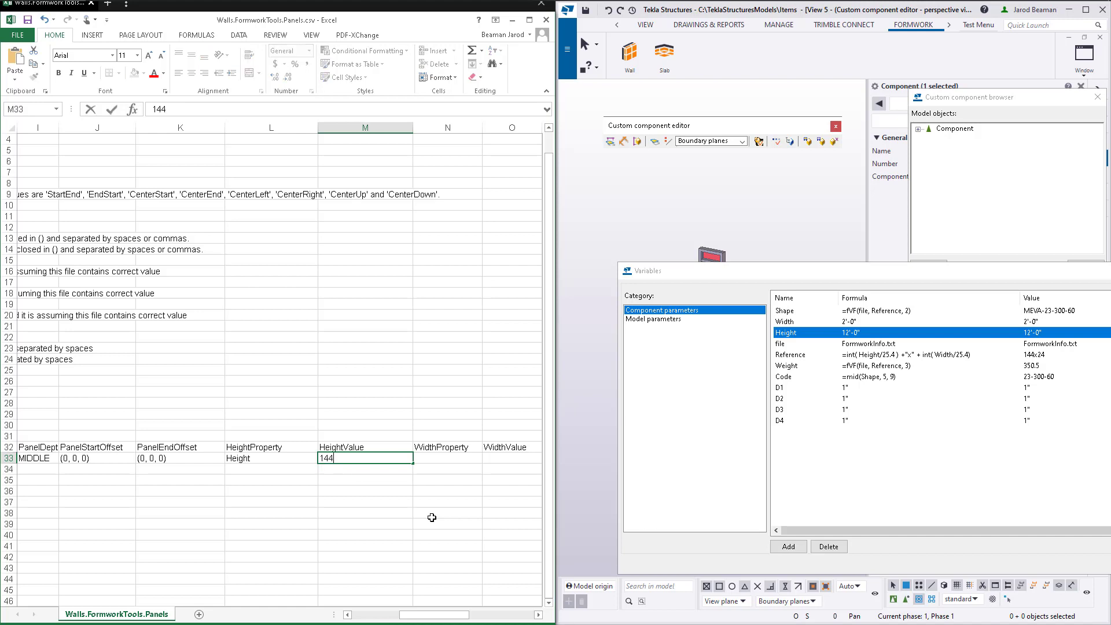
pyautogui.press('Return')
# Set WidthProperty to Width and WidthValue to 144 in row 33
pyautogui.press('Up')
pyautogui.press('Right')
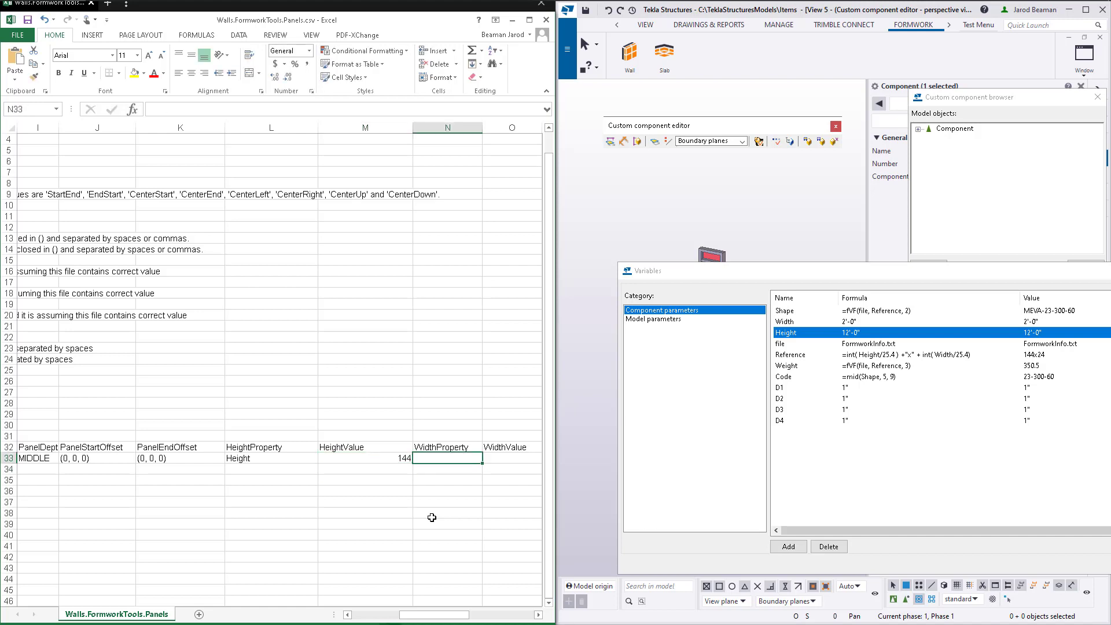
pyautogui.write('Width')
pyautogui.press('Delete')
pyautogui.press('Tab')
pyautogui.write('144')
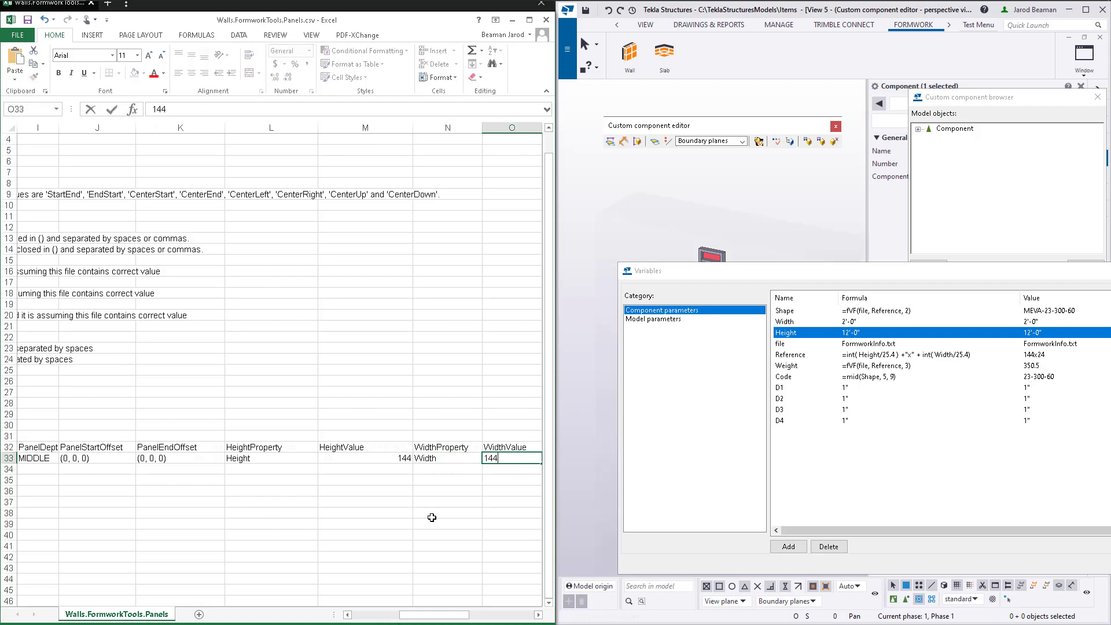
pyautogui.press('Tab')
pyautogui.press('Tab')
# Measure the panel's thickness and enter ThicknessValue 4.75 in Q33
pyautogui.click(594, 216)
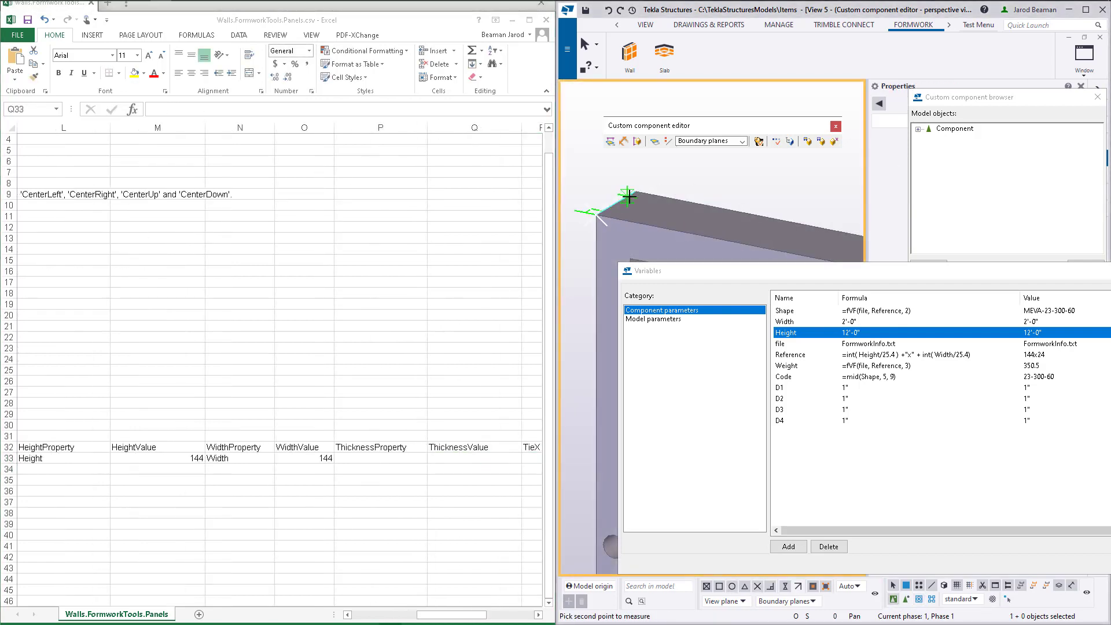
pyautogui.click(638, 192)
pyautogui.rightClick(671, 215)
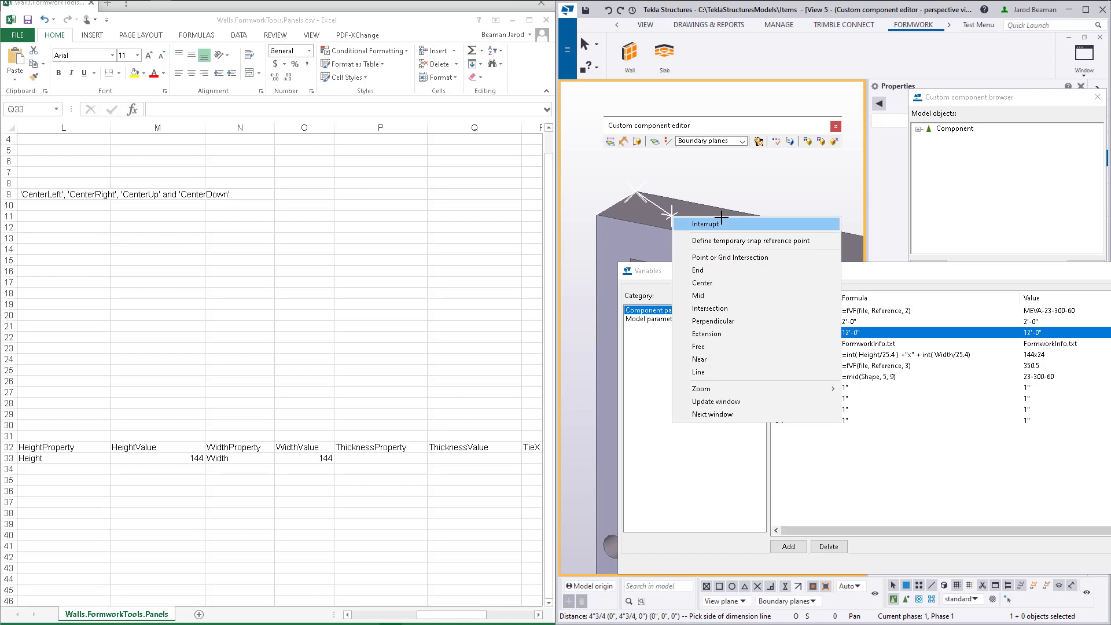
pyautogui.click(721, 223)
pyautogui.click(440, 458)
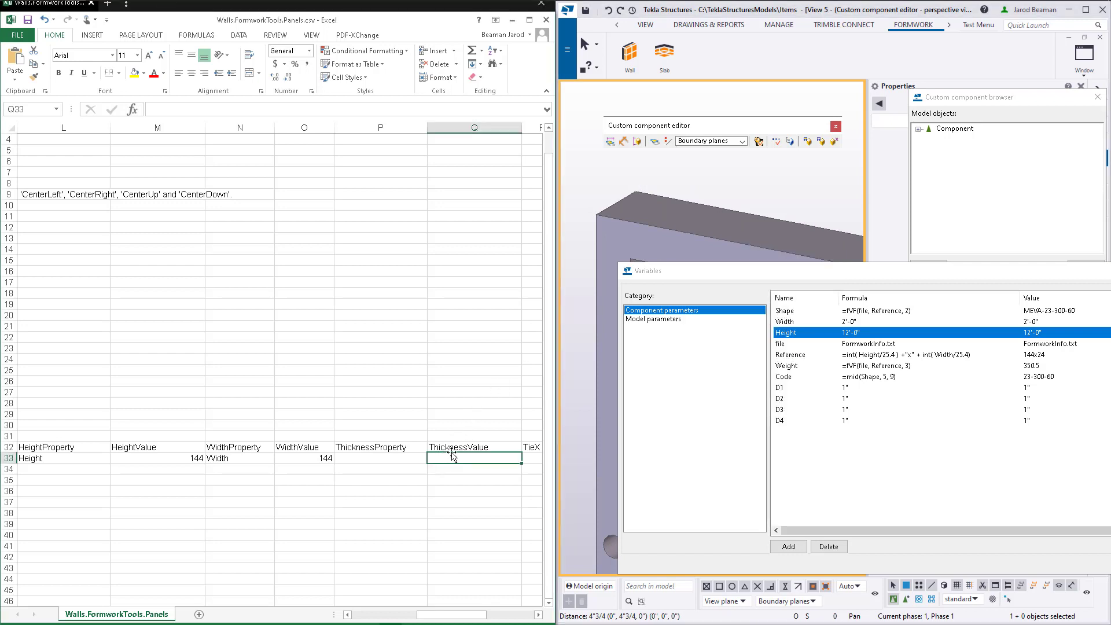
pyautogui.write('4.75')
pyautogui.press('Return')
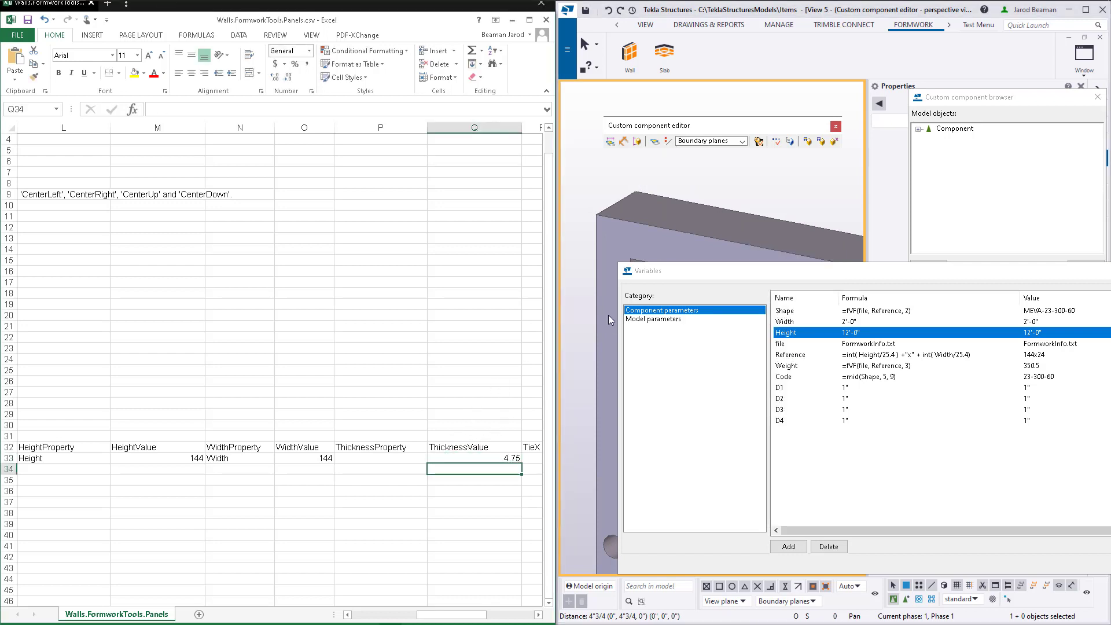
# Correct the WidthValue in row 33 to 48
pyautogui.press('Up')
pyautogui.keyDown('ctrl'); pyautogui.scroll(-3, 552, 317); pyautogui.keyUp('ctrl')
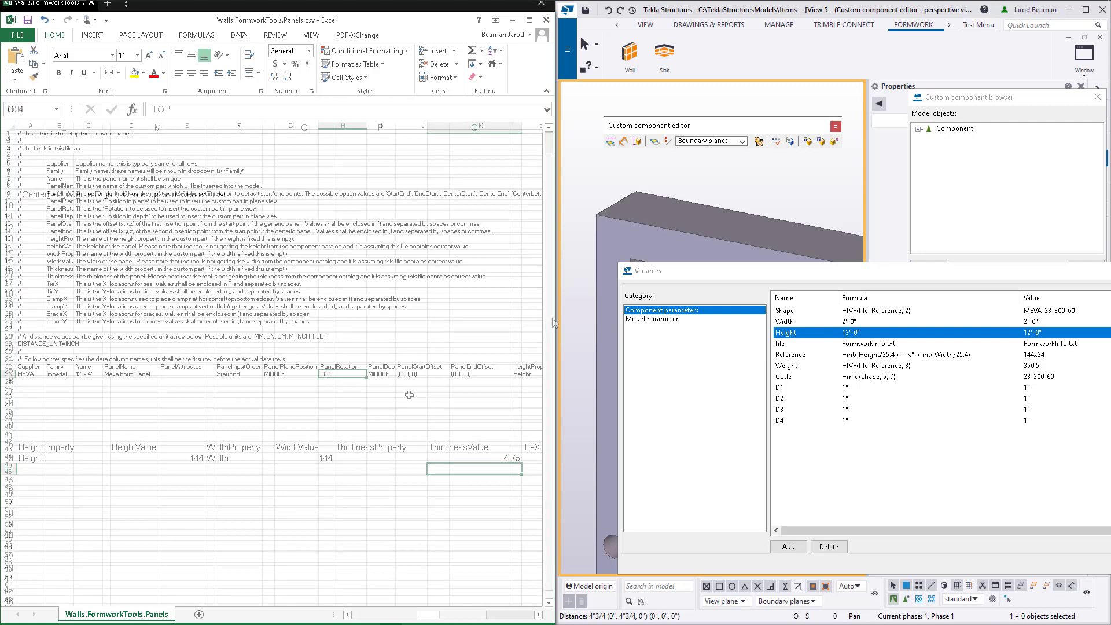
pyautogui.keyDown('ctrl'); pyautogui.scroll(1, 552, 318); pyautogui.keyUp('ctrl')
pyautogui.press('Left')
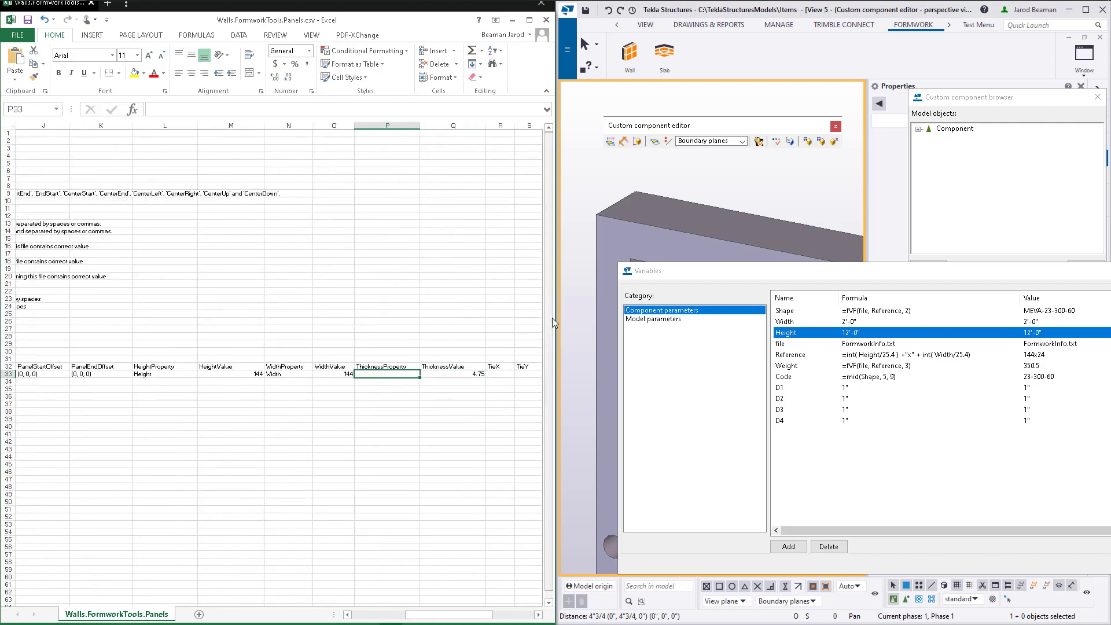
pyautogui.press('Left')
pyautogui.press('Right')
pyautogui.press('Left')
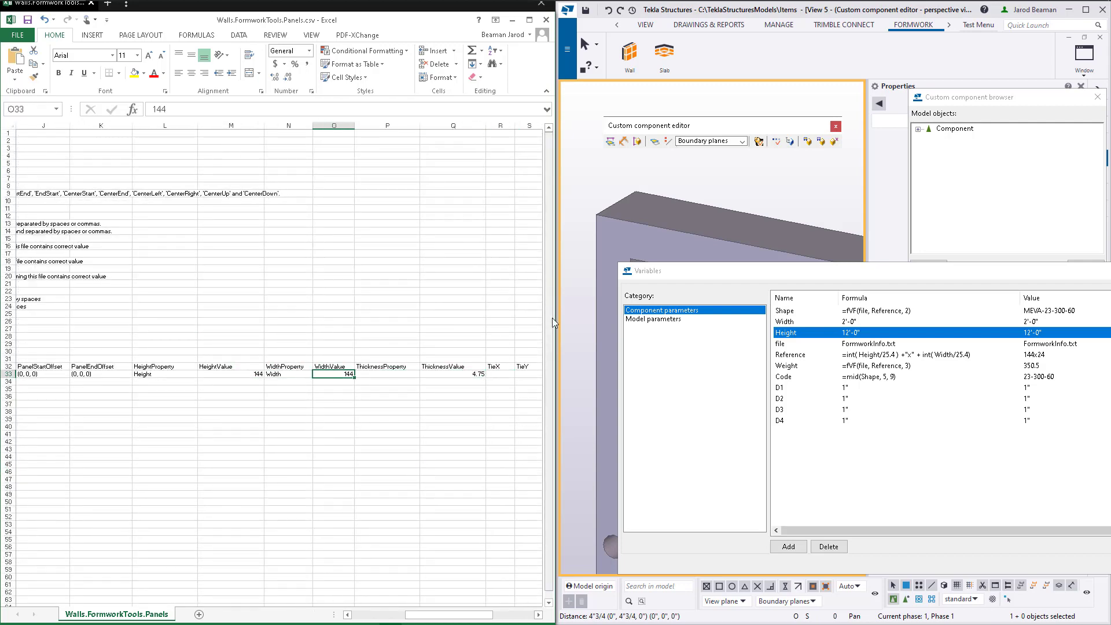
pyautogui.write('48')
pyautogui.press('Return')
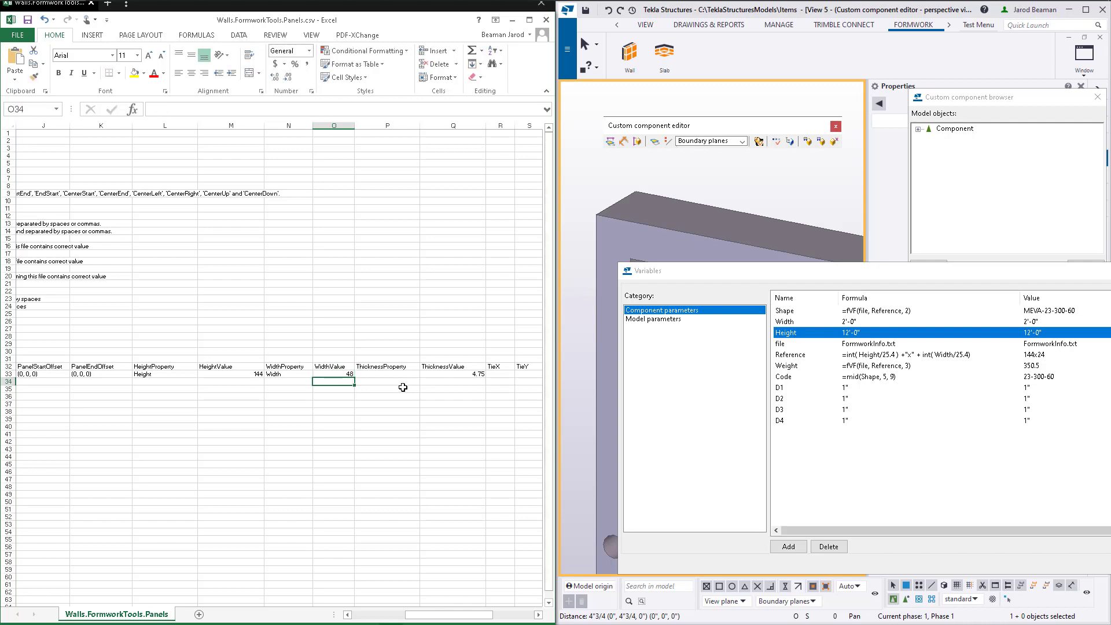
# Save the panels file, keeping CSV format
pyautogui.keyDown('ctrl'); pyautogui.scroll(3, 402, 387); pyautogui.keyUp('ctrl')
pyautogui.keyDown('ctrl'); pyautogui.scroll(-2, 408, 371); pyautogui.keyUp('ctrl')
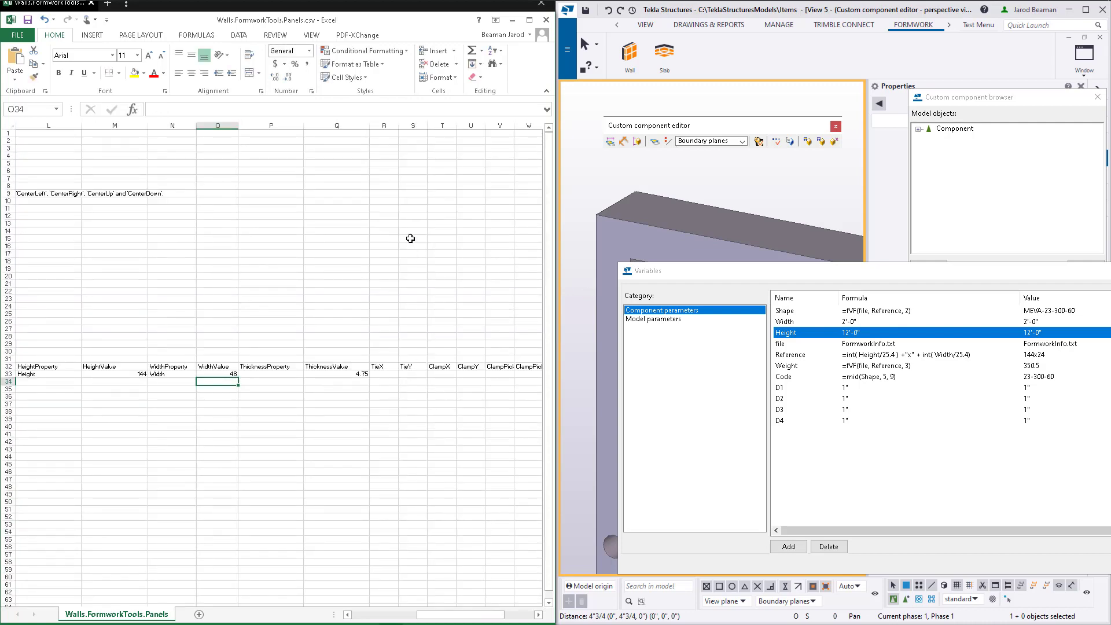
pyautogui.click(410, 238)
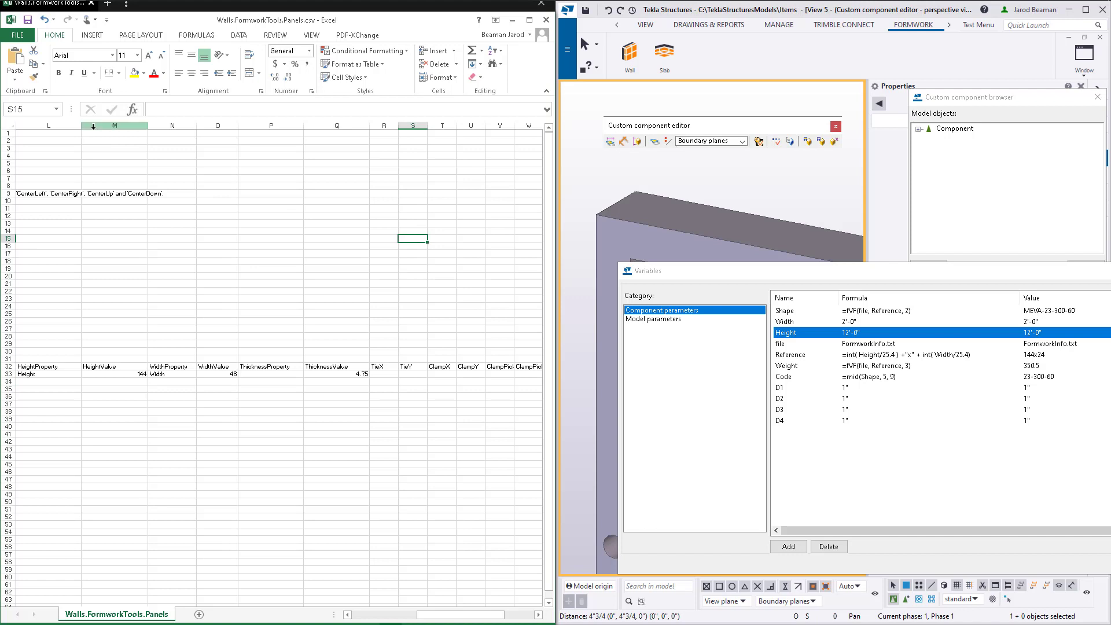
pyautogui.click(27, 26)
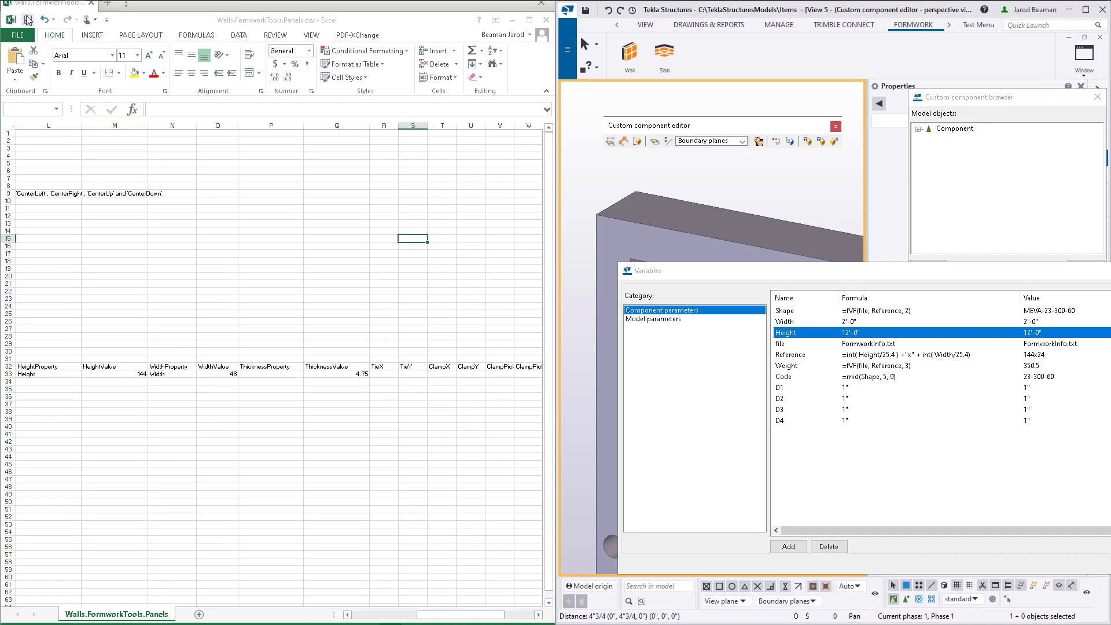
pyautogui.click(509, 351)
# Close Excel and apply Wall formwork settings with the filler type cleared
pyautogui.click(545, 19)
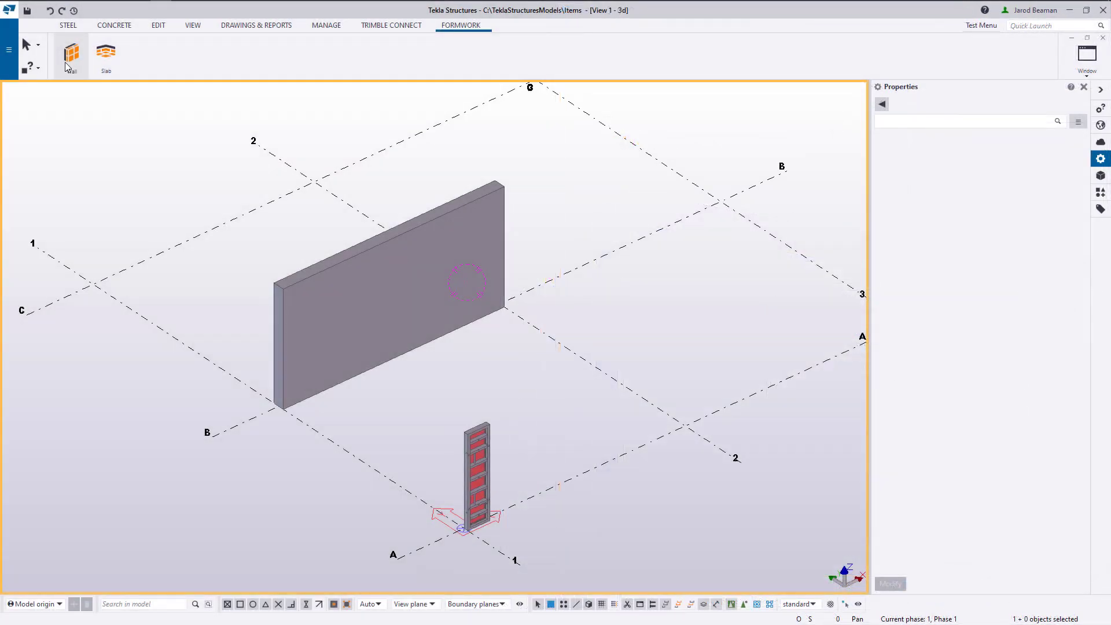
pyautogui.click(67, 66)
pyautogui.doubleClick(68, 65)
pyautogui.scroll(-3, 503, 149)
pyautogui.scroll(5, 503, 148)
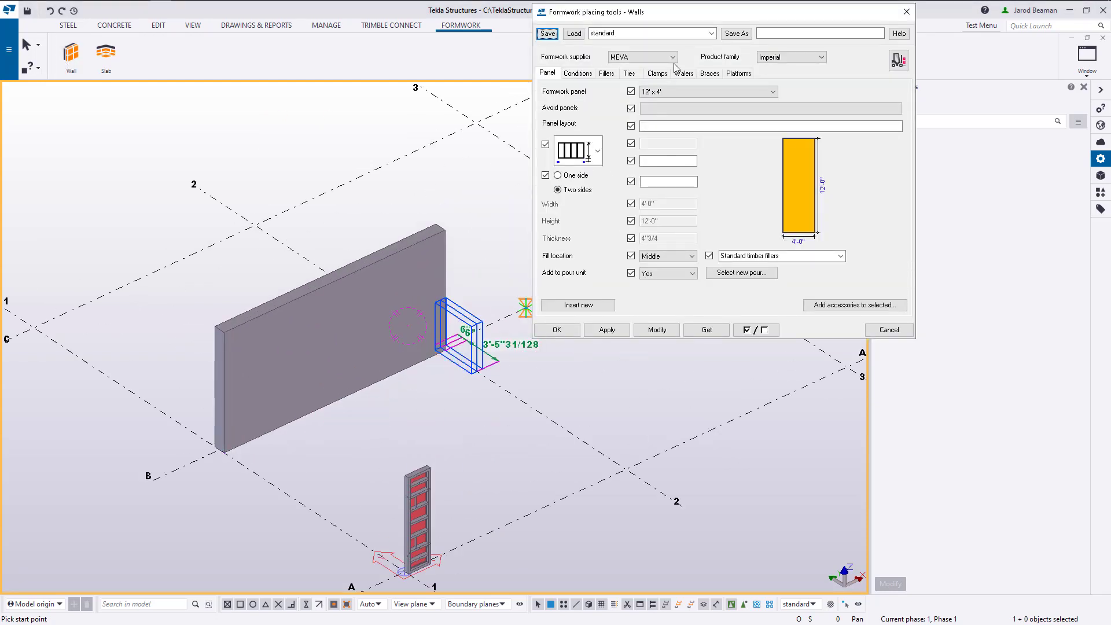
pyautogui.click(603, 330)
pyautogui.press('Delete')
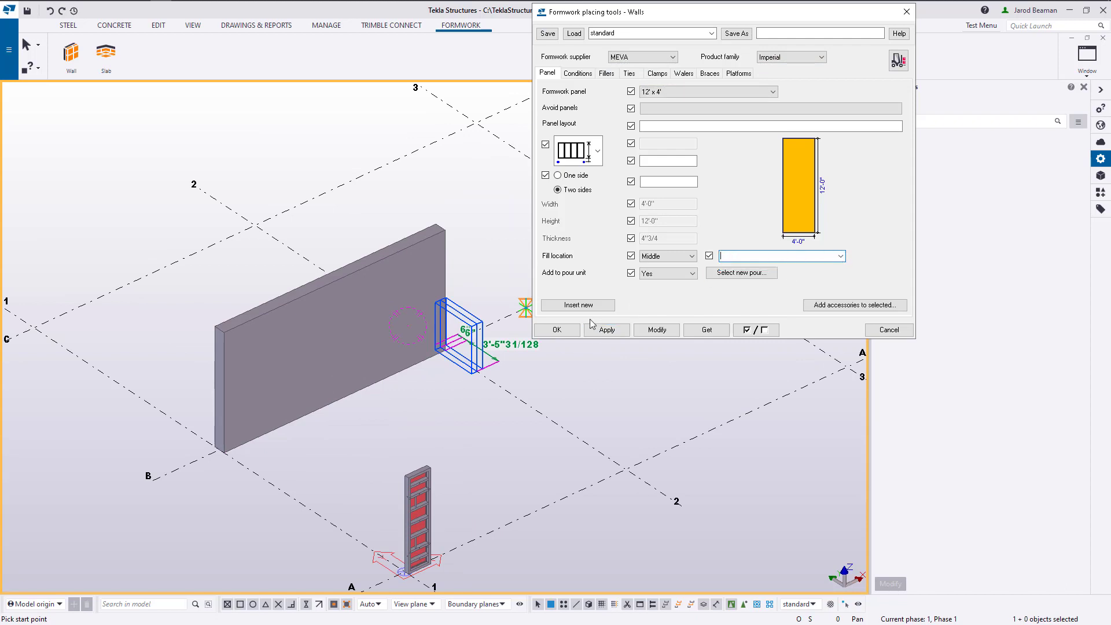
# Insert formwork panels along the wall from its lower-left corner to its far end
pyautogui.click(597, 307)
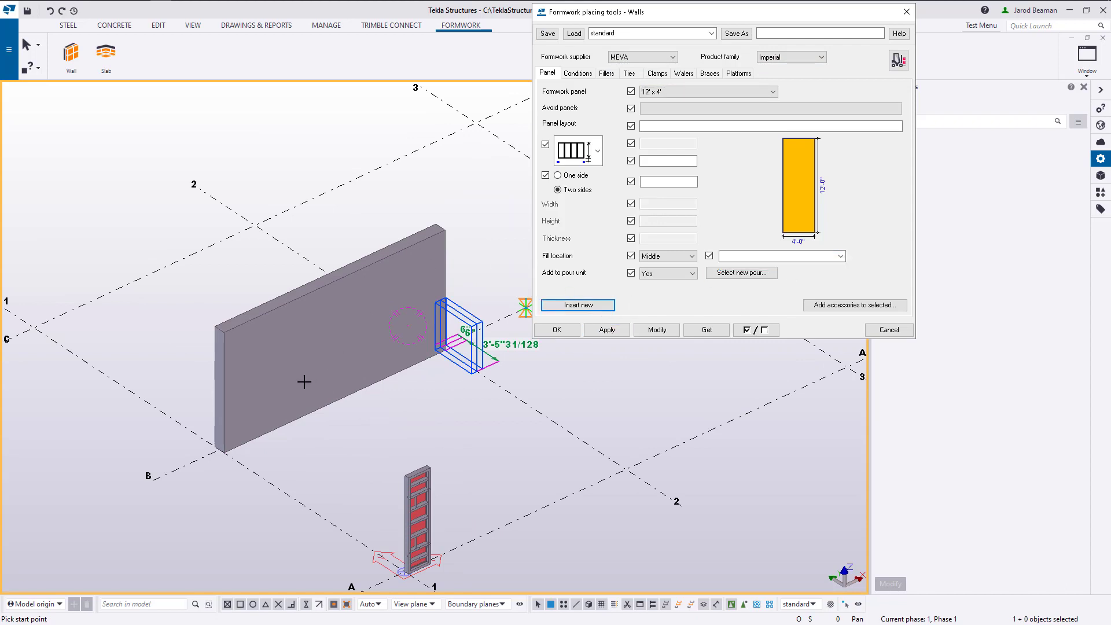
pyautogui.click(229, 456)
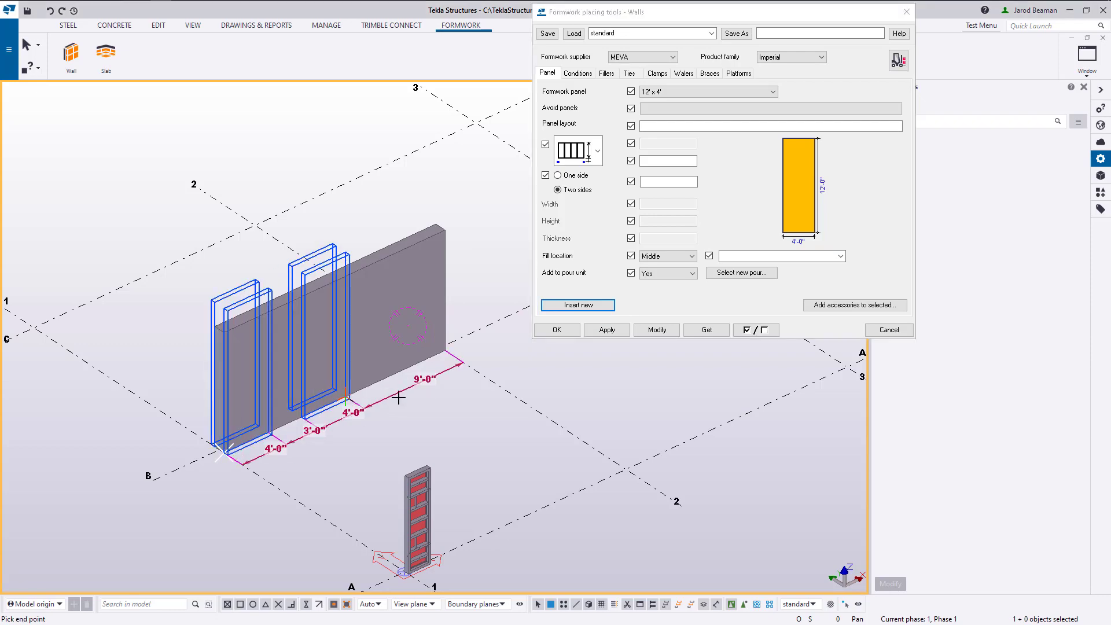
pyautogui.click(453, 354)
pyautogui.scroll(5, 165, 335)
pyautogui.rightClick(280, 293)
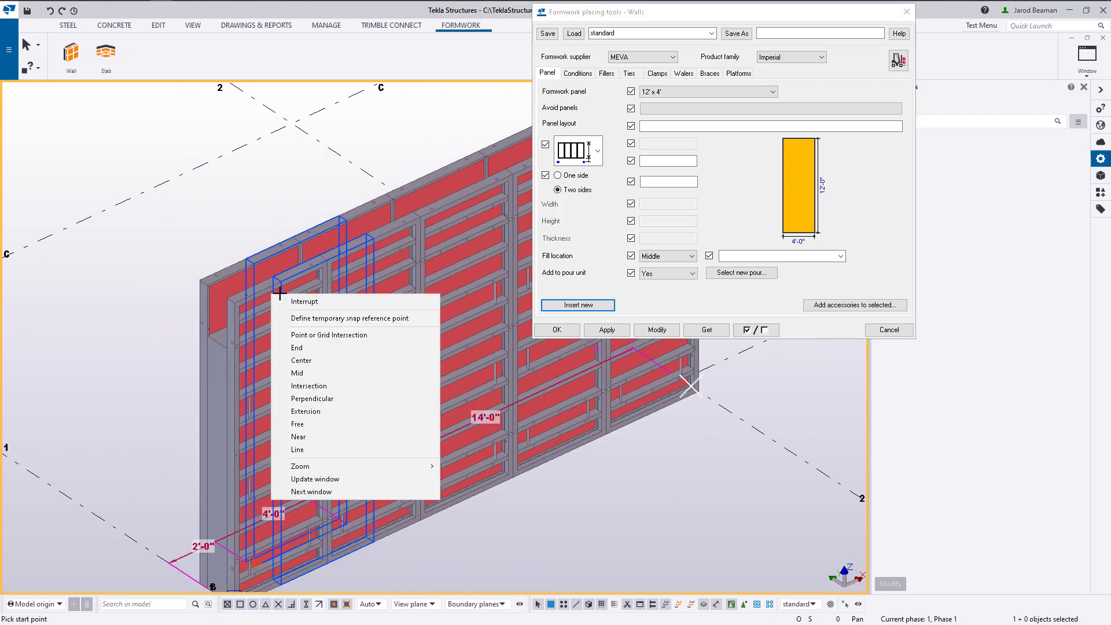
pyautogui.click(303, 300)
pyautogui.scroll(-3, 269, 341)
pyautogui.moveTo(311, 369)
pyautogui.mouseDown(button='middle')
pyautogui.moveTo(334, 368)
pyautogui.moveTo(301, 377)
pyautogui.mouseUp(button='middle')
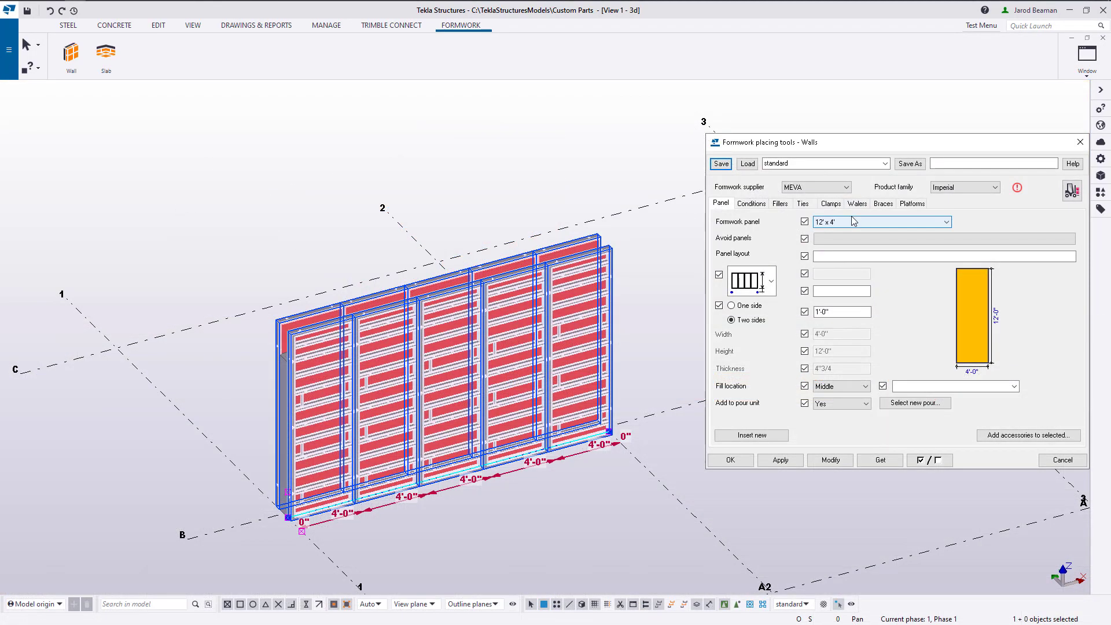
# Open the Formwork panel dropdown to show MEVA sizes from 12' x 4' down to 2' x 1'
pyautogui.click(844, 222)
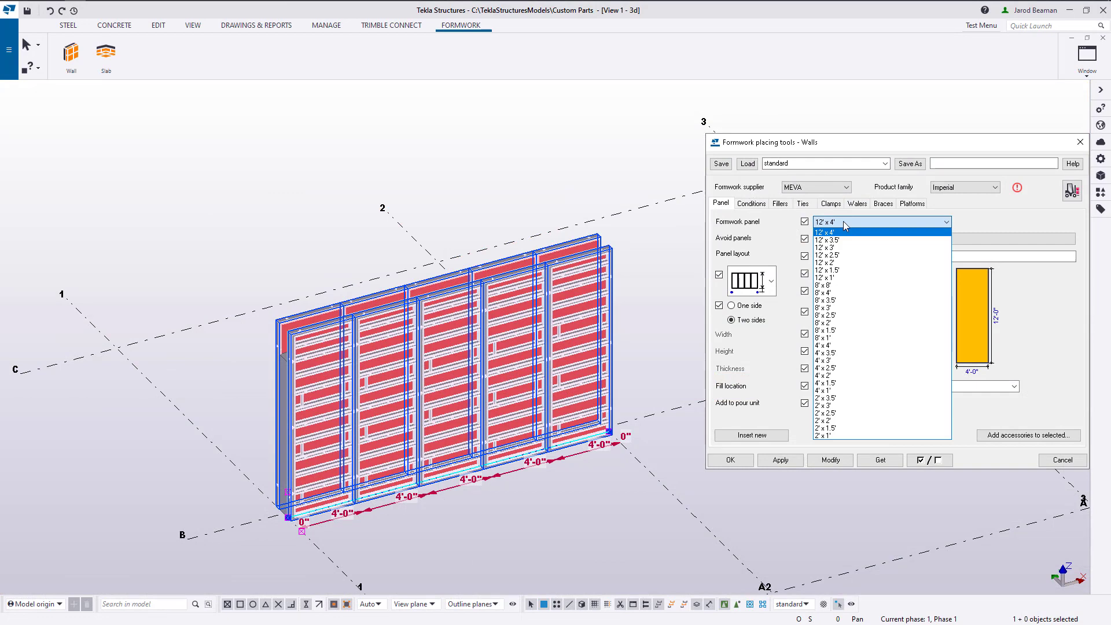